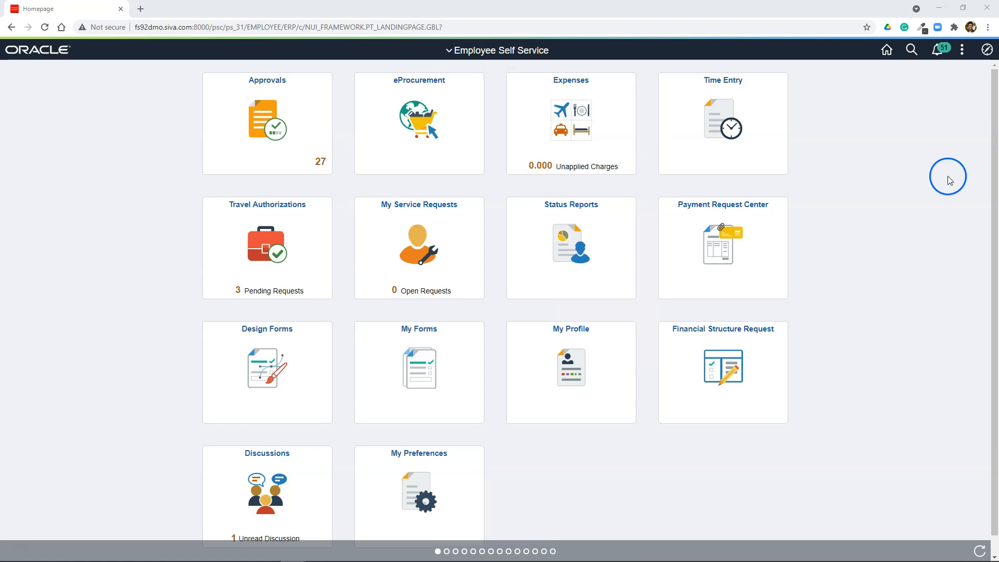
Step: Open the Contact Info page from the Customers section of the navigator
{"action": "left_click", "coordinate": [987, 49]}
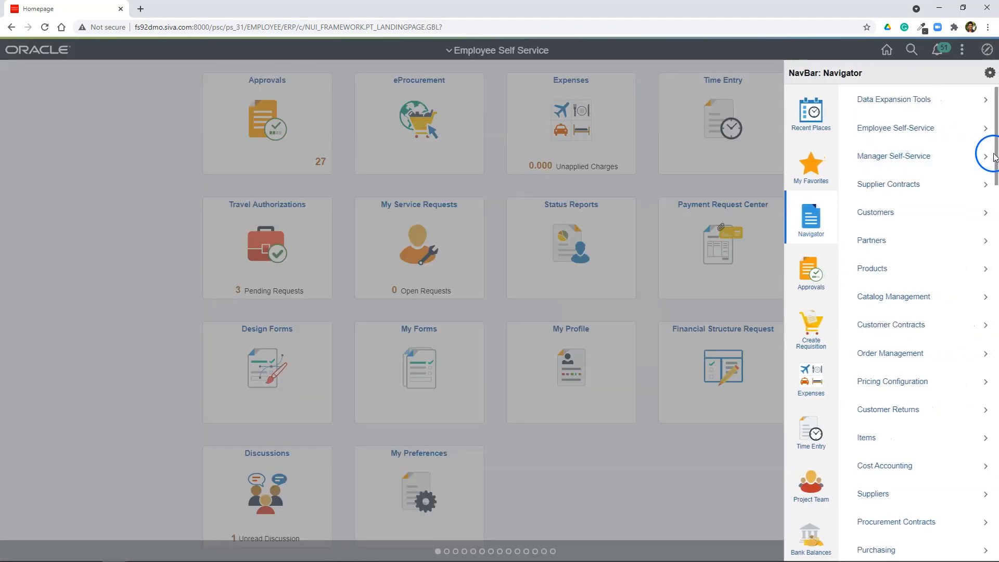
{"action": "left_click", "coordinate": [873, 219]}
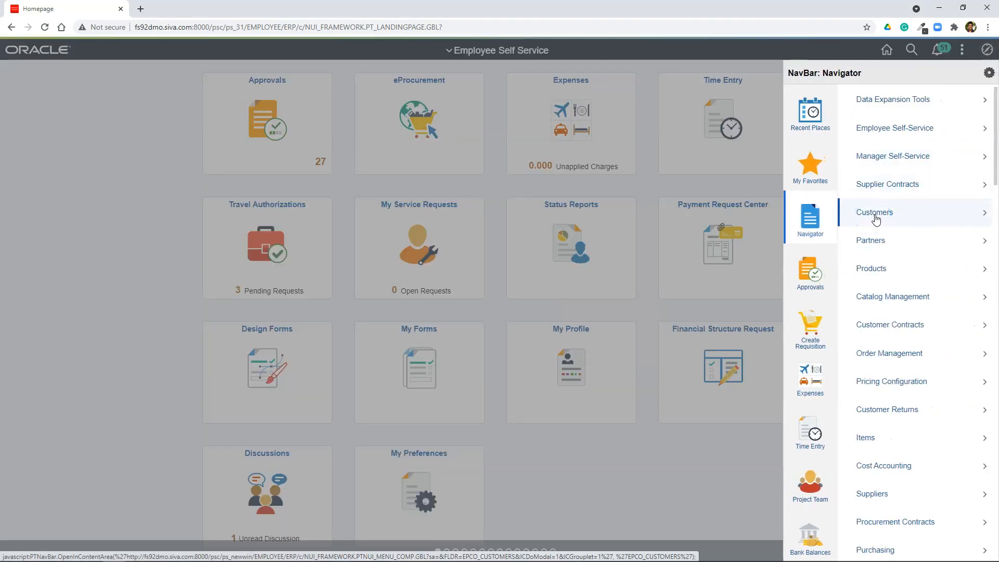
{"action": "left_click", "coordinate": [893, 267]}
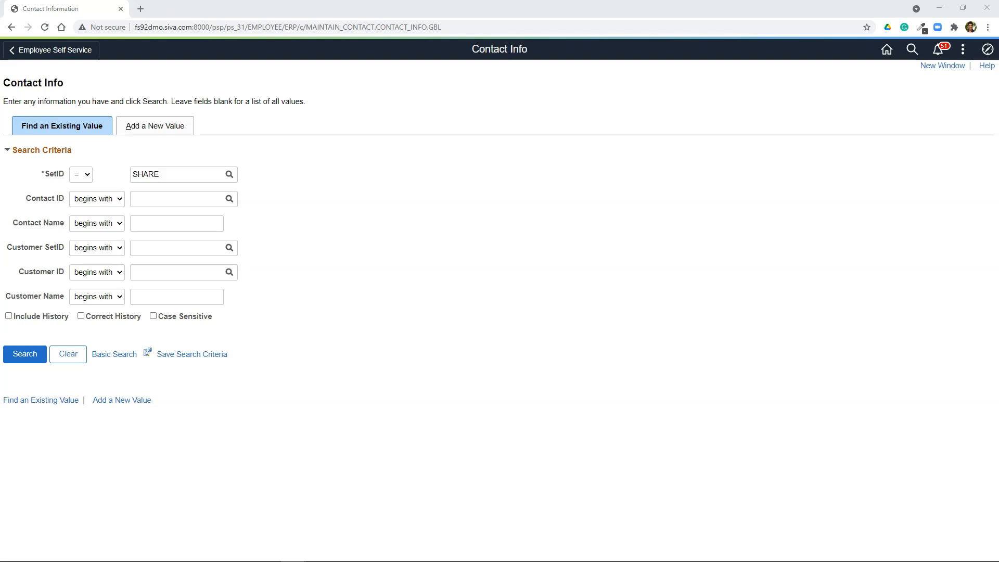
Step: Add a new contact record with SetID SHARE and Contact ID NEXT
{"action": "left_click", "coordinate": [327, 476]}
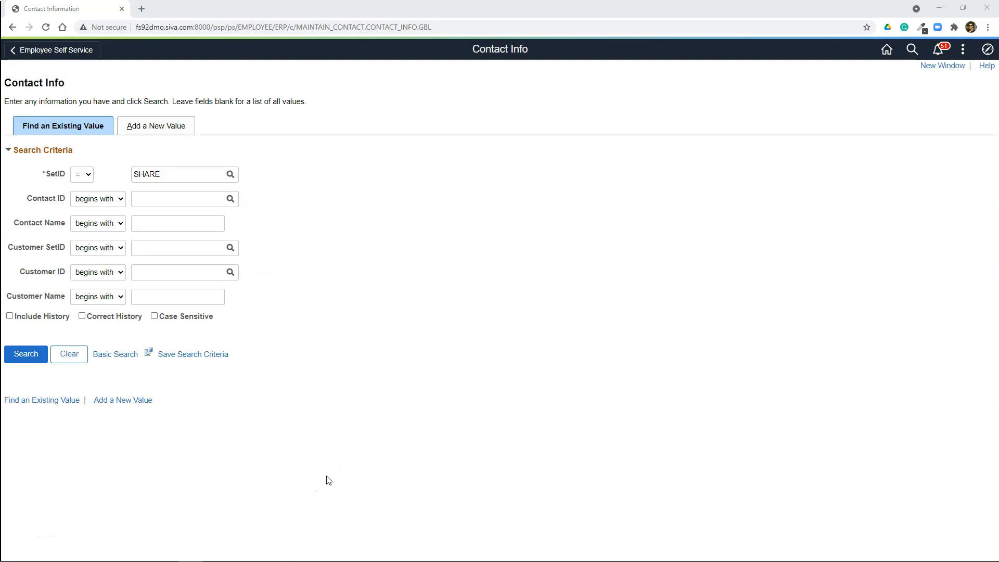
{"action": "left_click", "coordinate": [329, 481]}
{"action": "left_click", "coordinate": [161, 130]}
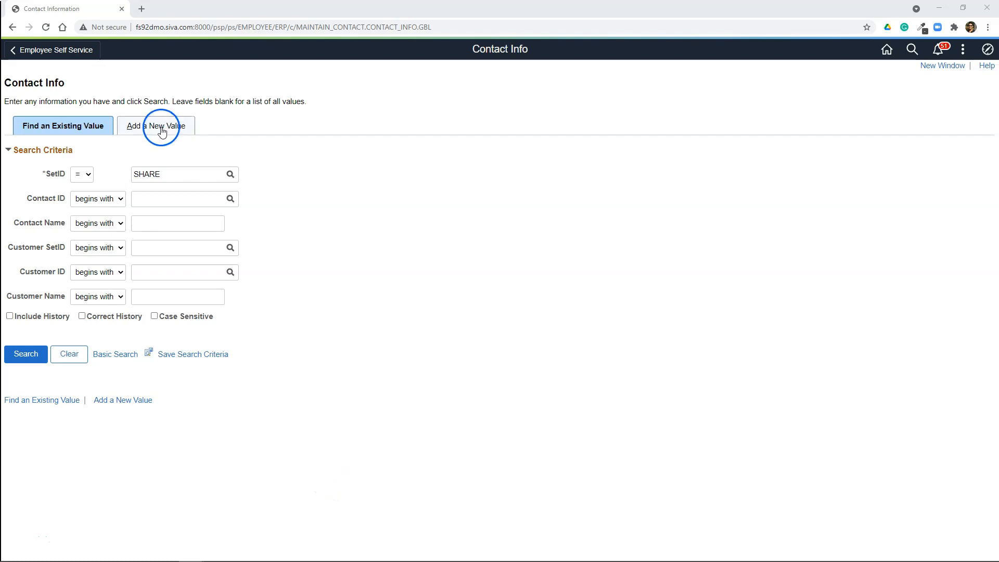
{"action": "left_click", "coordinate": [51, 223]}
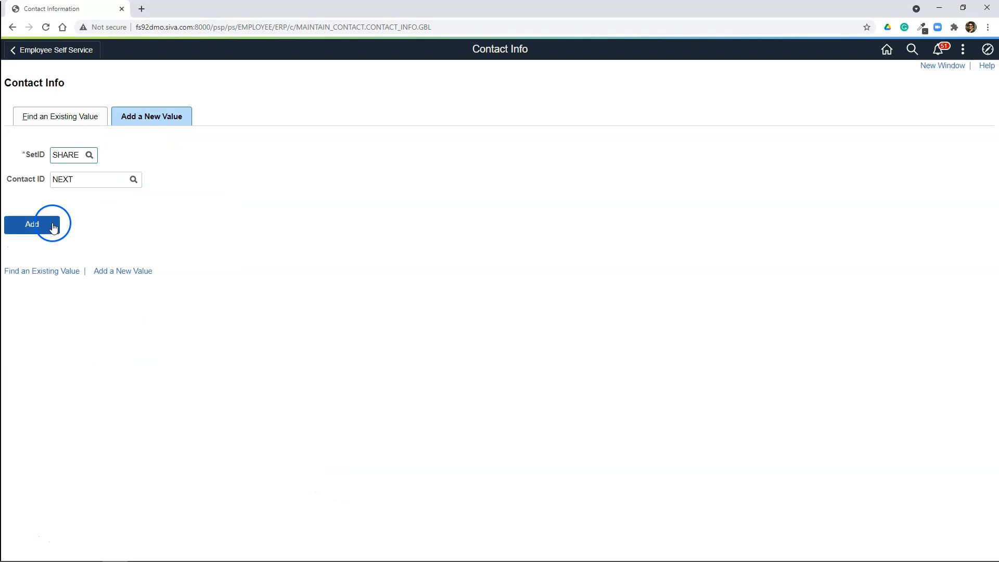
Step: Enter the contact's full name and the title AP Director, and try to save the record
{"action": "left_click", "coordinate": [249, 220]}
{"action": "left_click", "coordinate": [178, 197]}
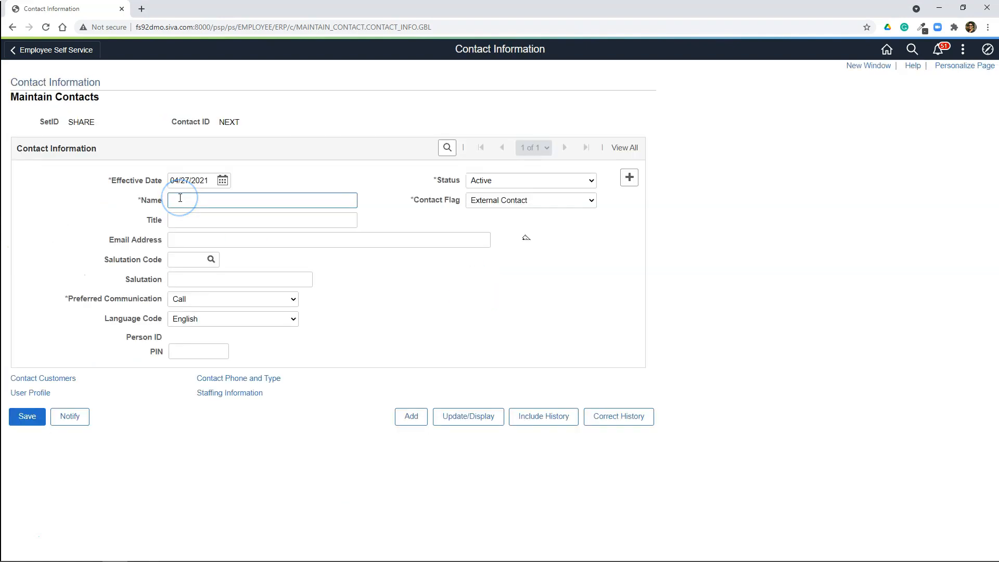
{"action": "left_click", "coordinate": [193, 223]}
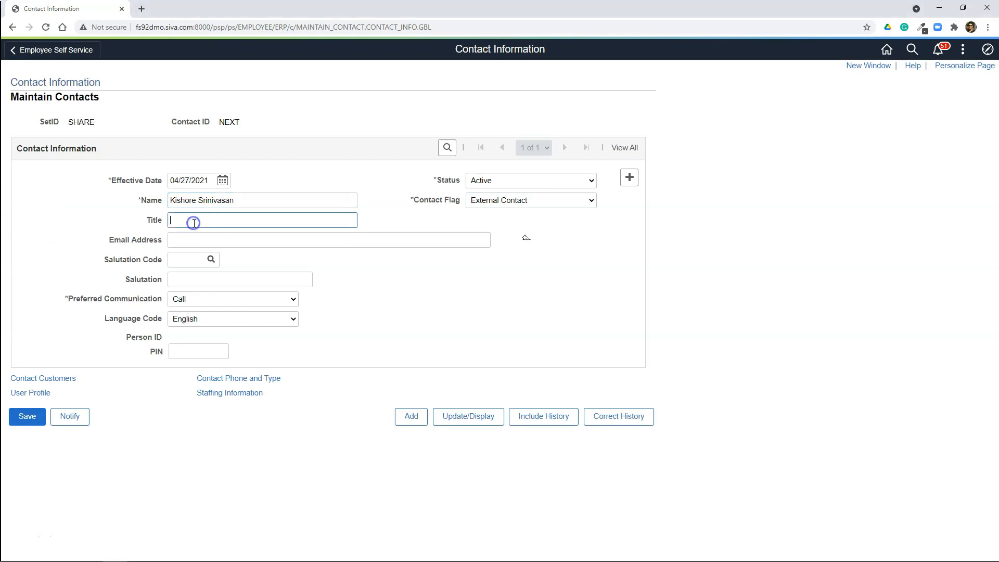
{"action": "type", "text": "AP Director"}
{"action": "left_click", "coordinate": [30, 424]}
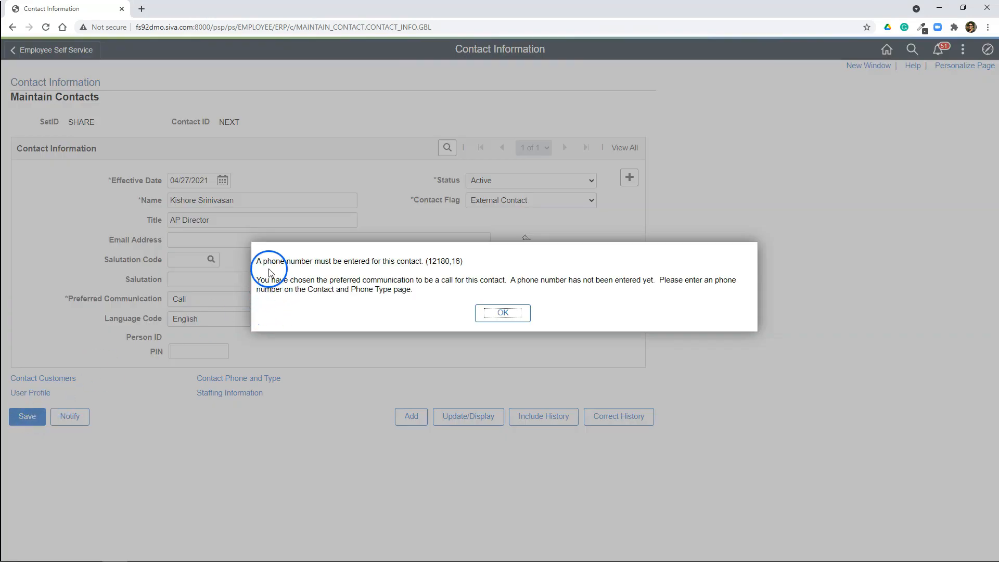
{"action": "left_click", "coordinate": [500, 313]}
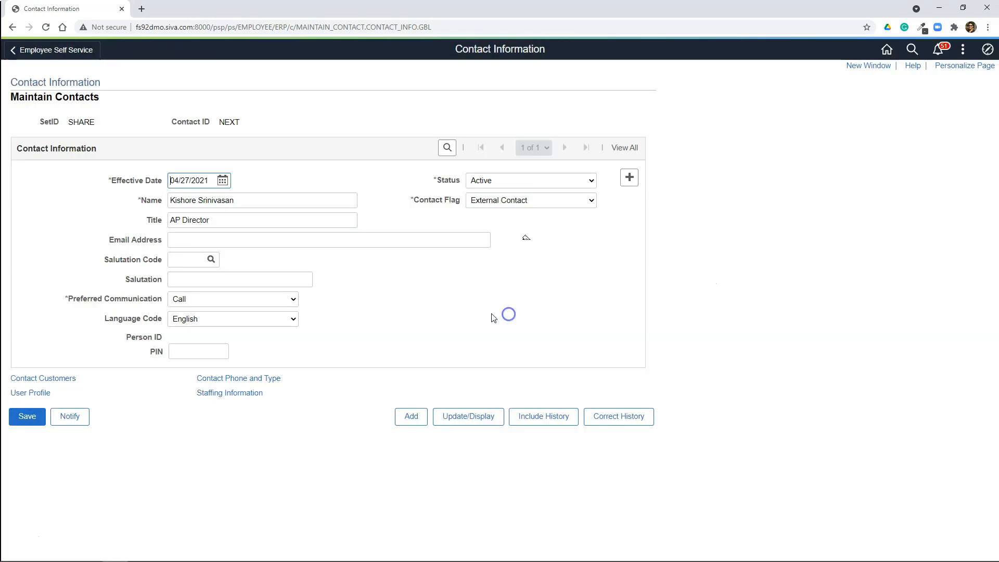
Step: Add a phone entry of type BUSN with the contact's phone number and save the contact
{"action": "left_click", "coordinate": [233, 379]}
{"action": "left_click", "coordinate": [53, 272]}
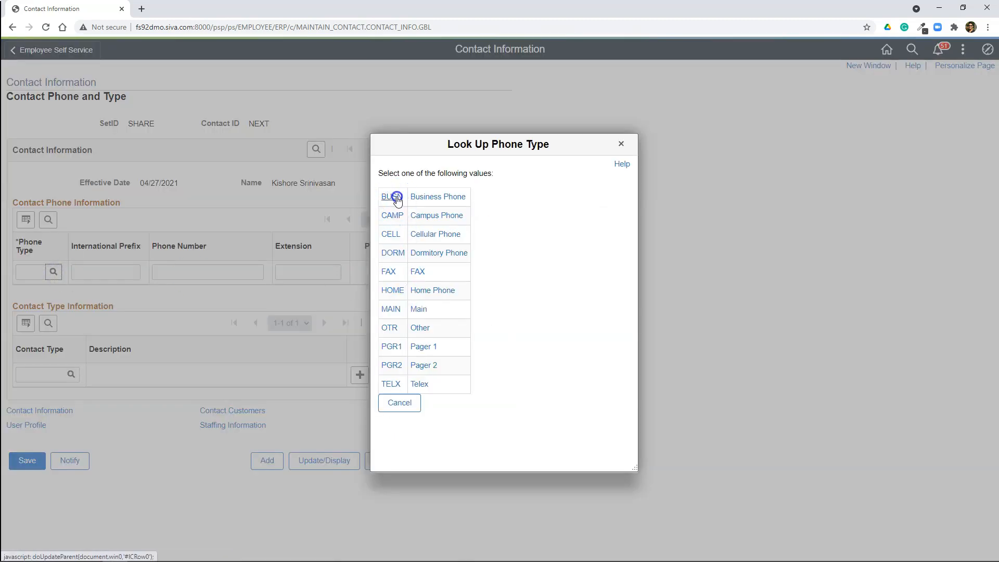
{"action": "left_click", "coordinate": [392, 197]}
{"action": "left_click", "coordinate": [180, 274]}
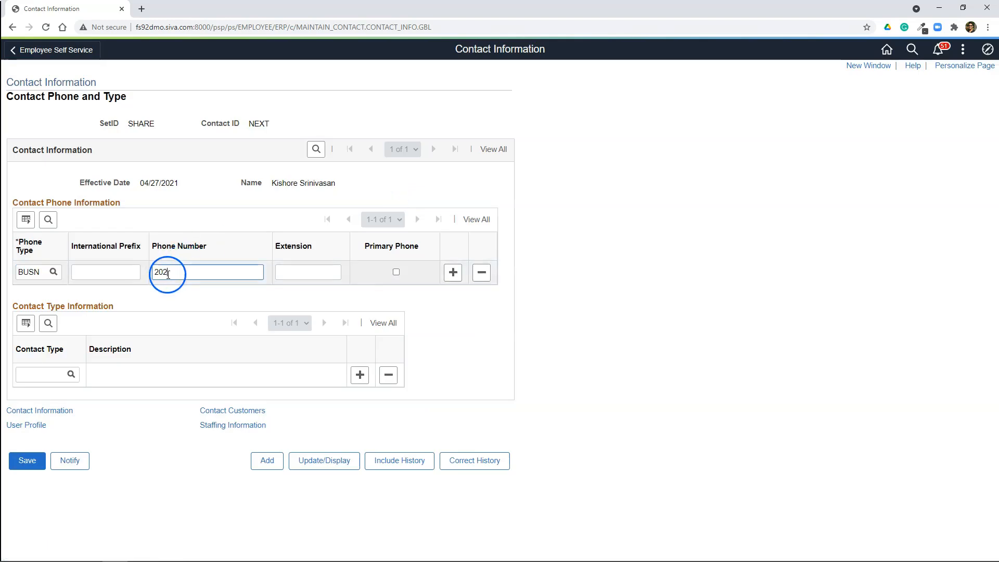
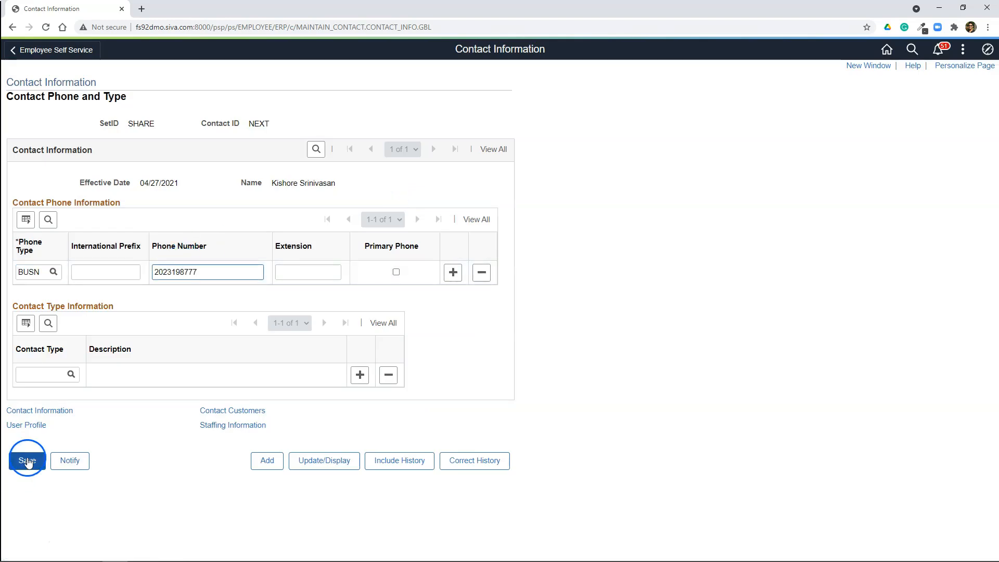
{"action": "left_click", "coordinate": [27, 460]}
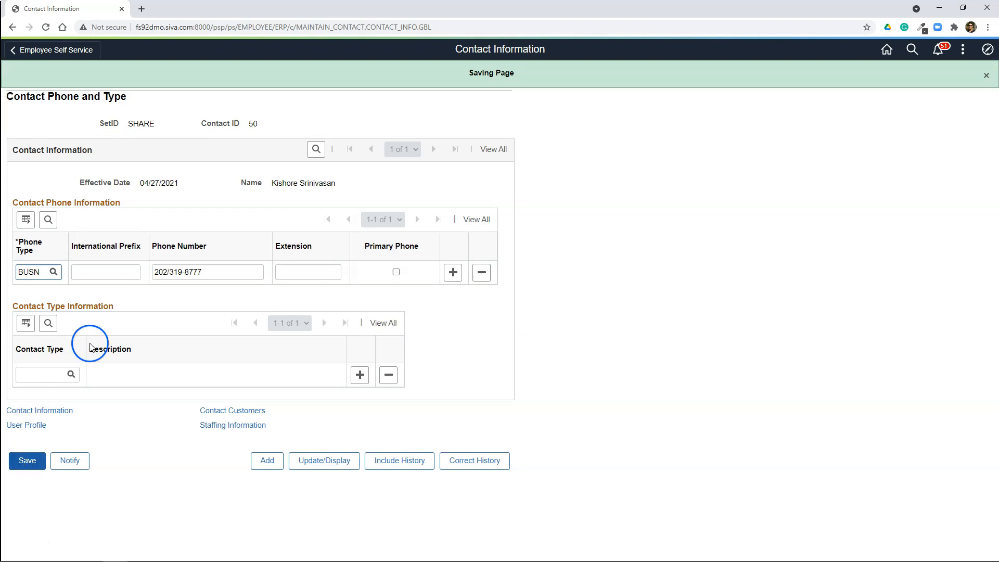
Step: Check the Contact ID assigned to the saved contact
{"action": "left_click_drag", "start_coordinate": [266, 127], "coordinate": [232, 126]}
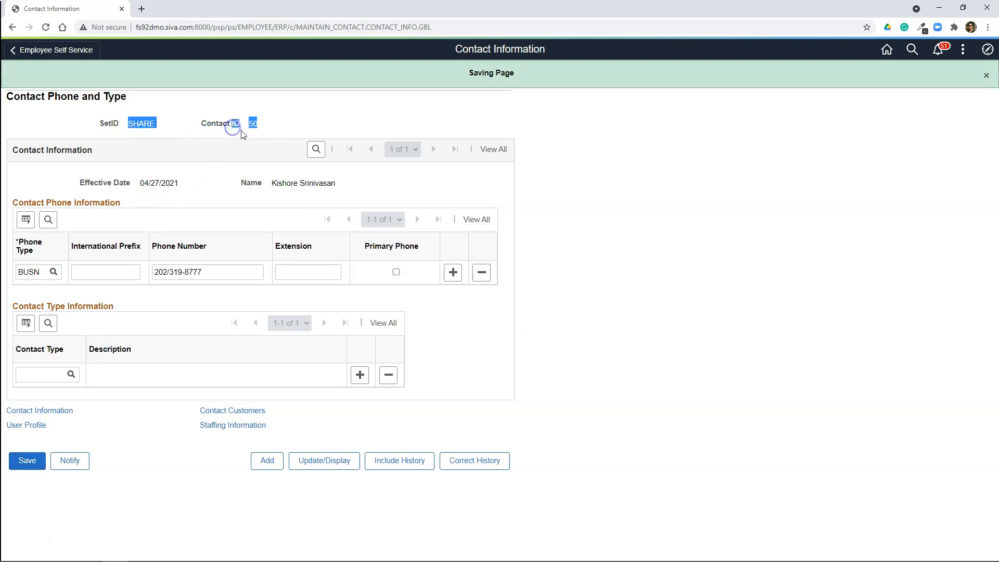
{"action": "left_click", "coordinate": [242, 130]}
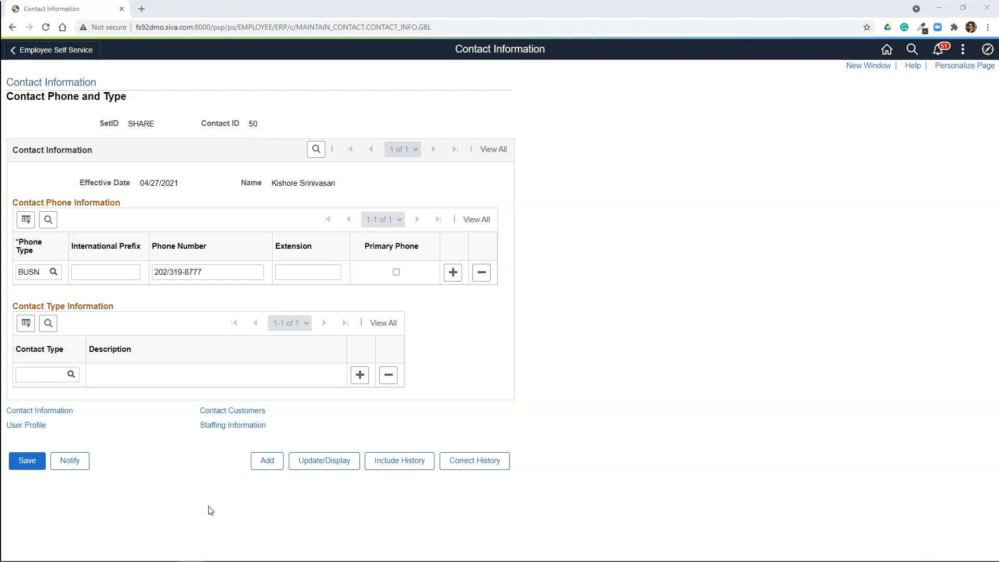
{"action": "left_click", "coordinate": [147, 511]}
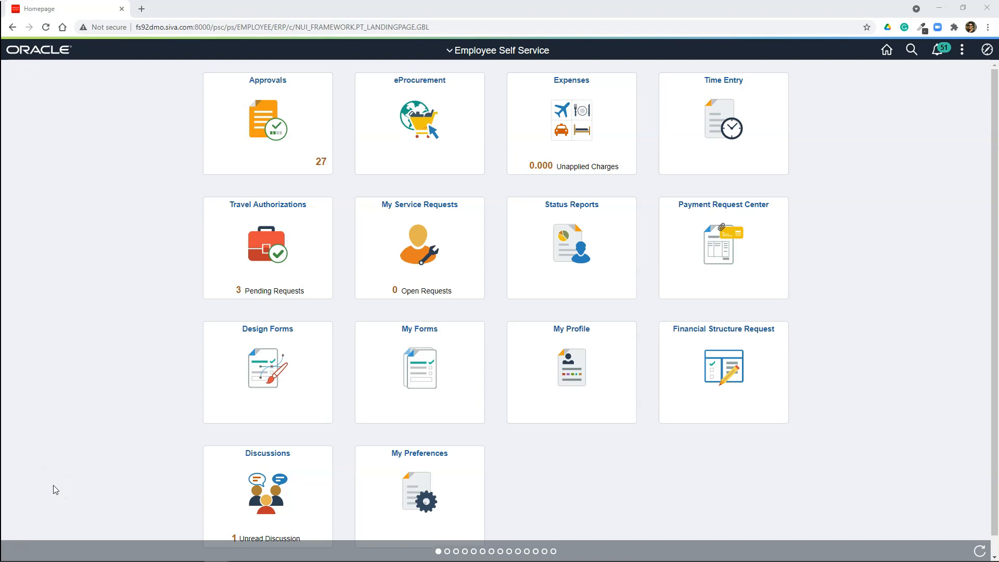
Step: Open the Service Operations page in the PeopleTools Integration Setup navigation
{"action": "left_click", "coordinate": [987, 49]}
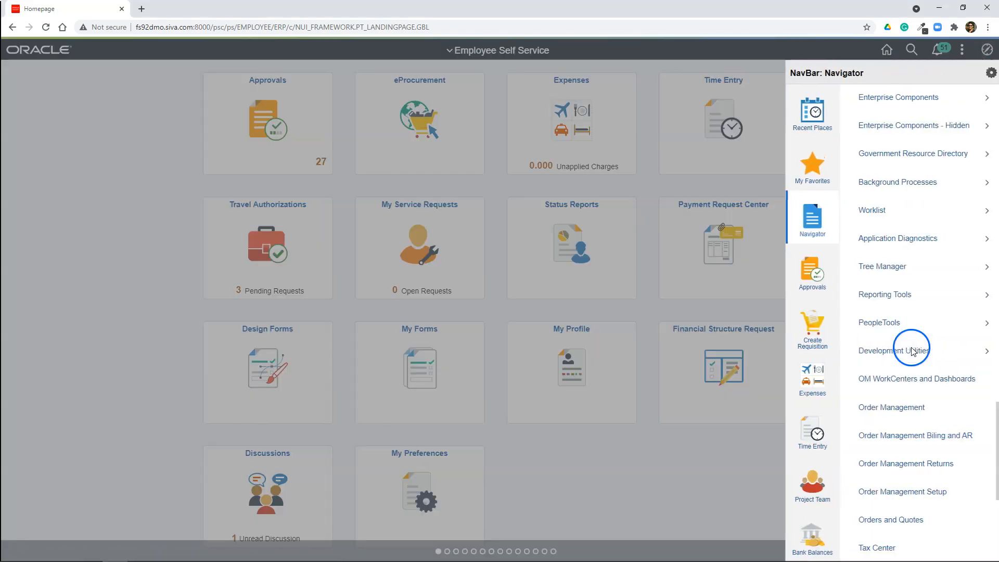
{"action": "left_click", "coordinate": [894, 322]}
{"action": "left_click", "coordinate": [905, 488]}
{"action": "left_click", "coordinate": [905, 151]}
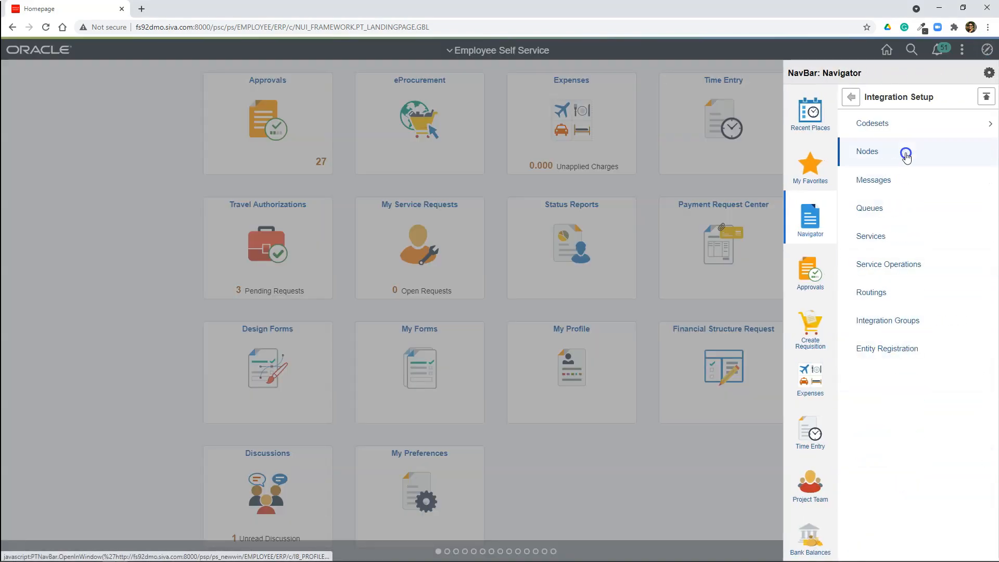
{"action": "left_click", "coordinate": [906, 264]}
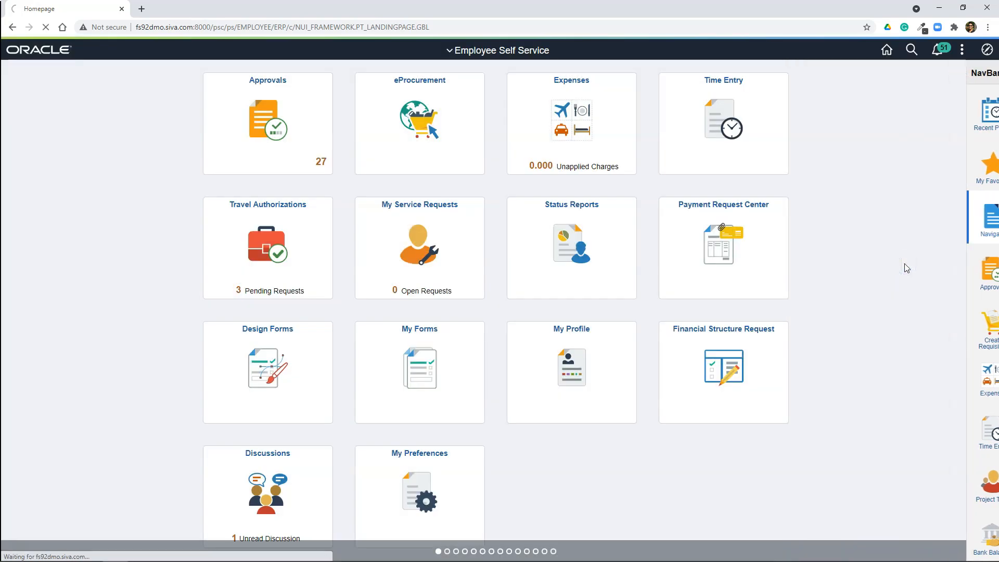
Step: Search service operations for CONTACT_SYNC and open the CONTACT_SYNC asynchronous one-way operation
{"action": "left_click", "coordinate": [198, 155]}
{"action": "type", "text": "contact_sync"}
{"action": "key", "text": "Return"}
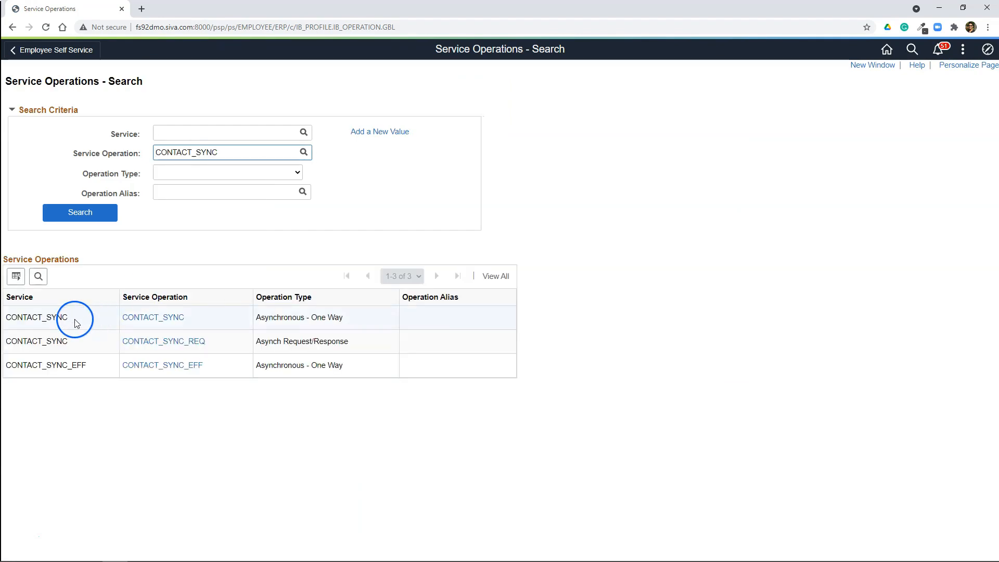
{"action": "left_click", "coordinate": [147, 318]}
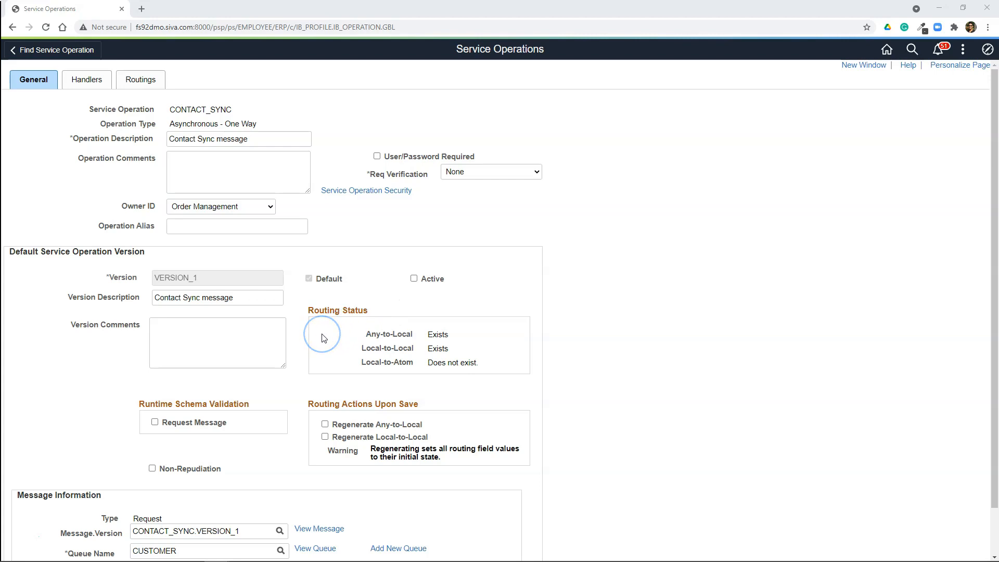
Step: Set the CONTACT_SYNC default version to Active and enable User/Password Required
{"action": "left_click", "coordinate": [414, 280]}
{"action": "left_click", "coordinate": [376, 157]}
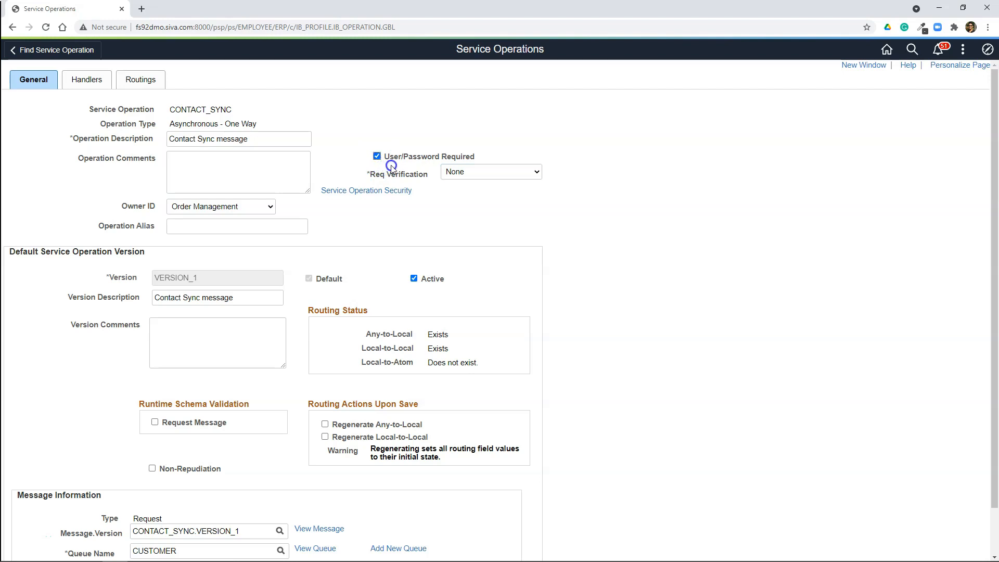
{"action": "left_click", "coordinate": [216, 561]}
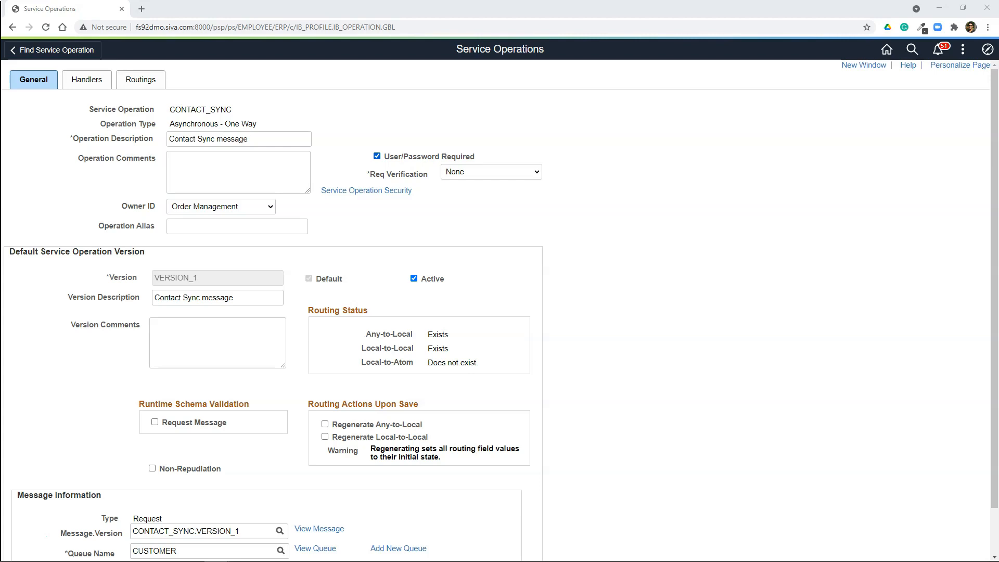
Step: View the CONTACT_SYNC.VERSION_1 message definition and examine the fields of its CONTACT record
{"action": "scroll", "coordinate": [322, 494], "scroll_direction": "down", "scroll_amount": 1}
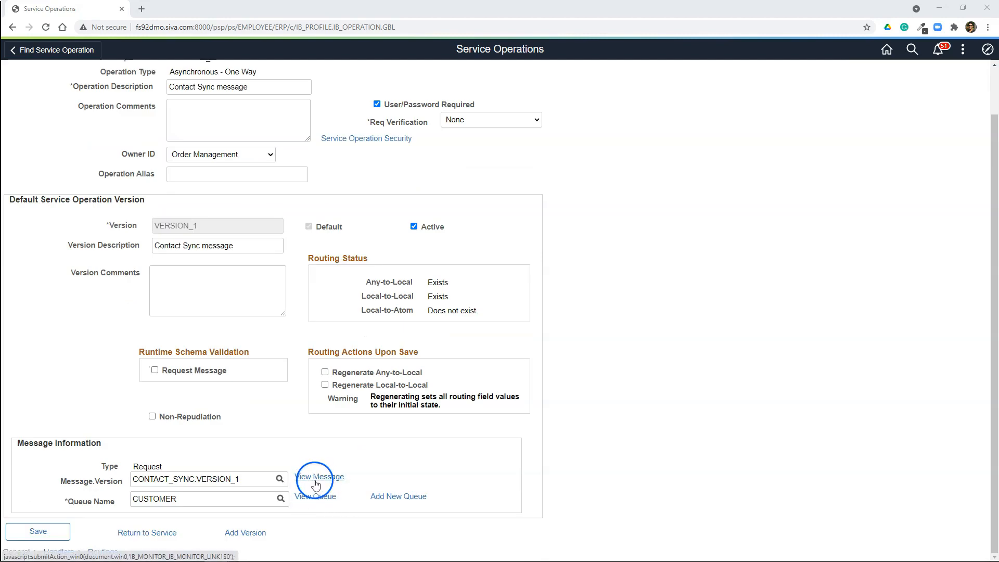
{"action": "left_click", "coordinate": [146, 484]}
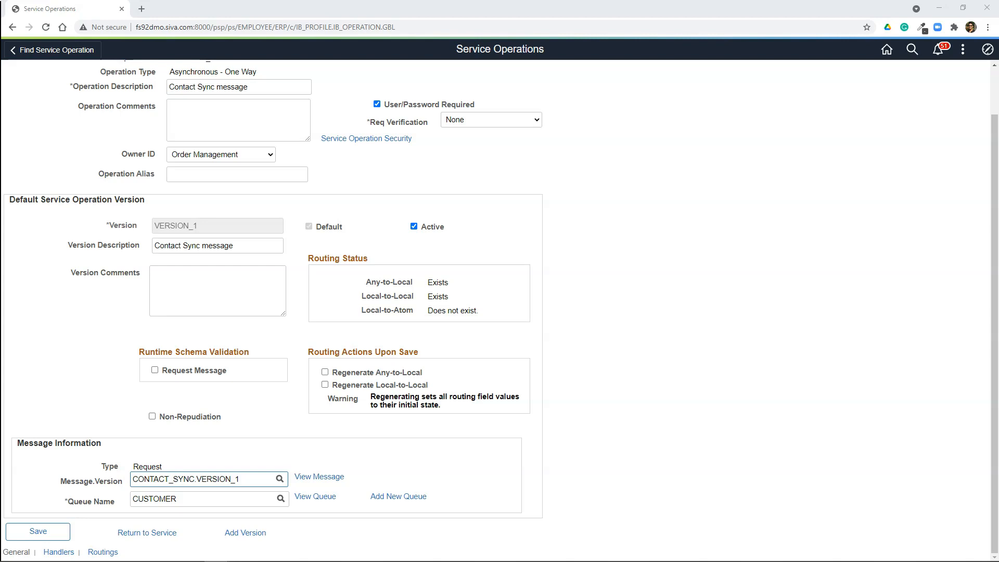
{"action": "left_click", "coordinate": [322, 477]}
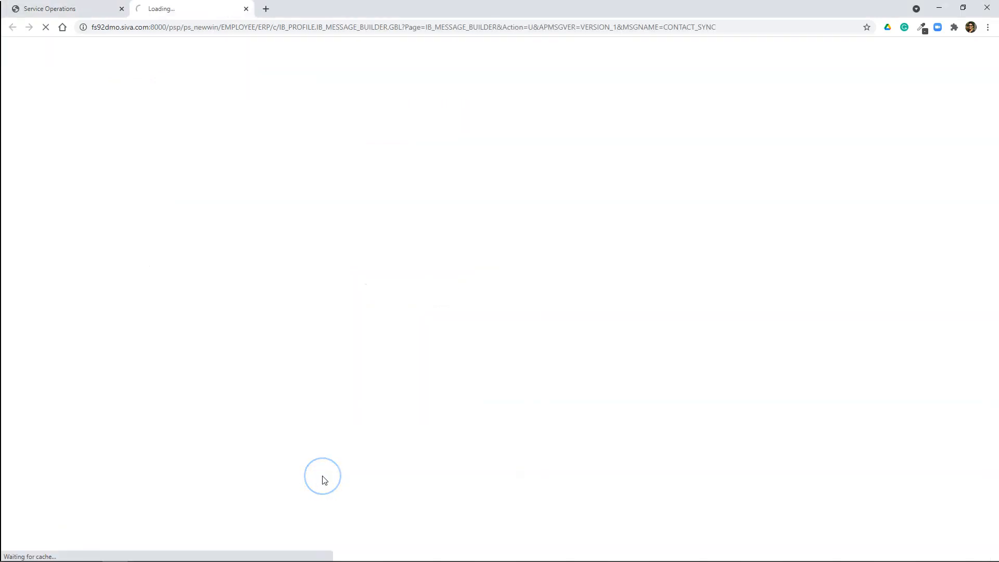
{"action": "left_click", "coordinate": [23, 329]}
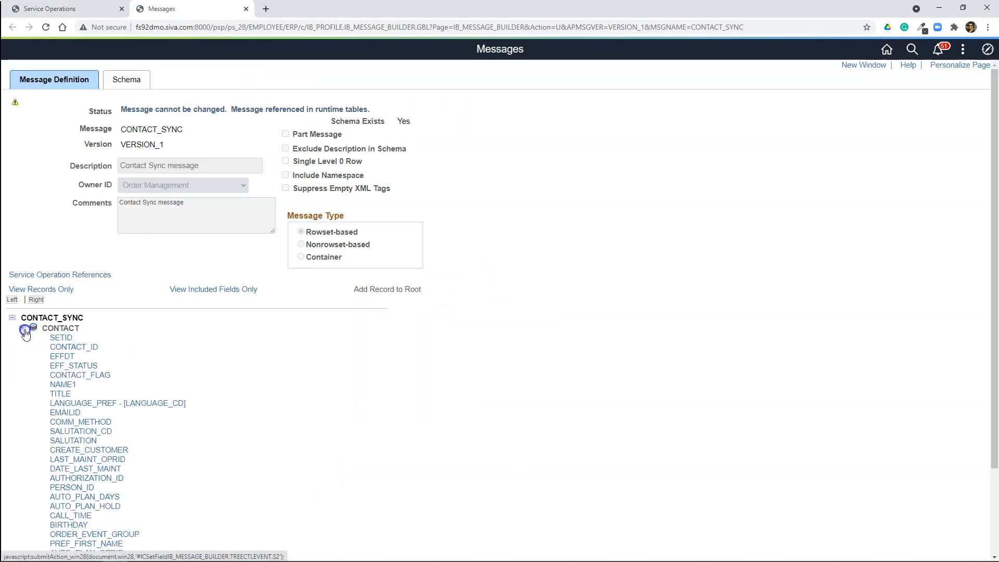
{"action": "scroll", "coordinate": [323, 379], "scroll_direction": "down", "scroll_amount": 2}
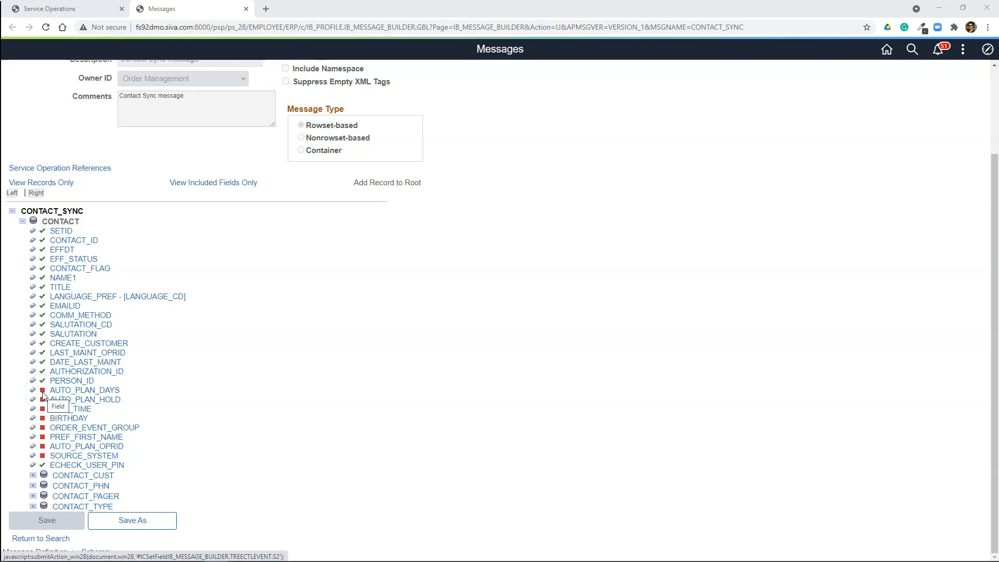
Step: Return to the CONTACT_SYNC service operation and check its Any-to-Local routing status
{"action": "left_click", "coordinate": [69, 10]}
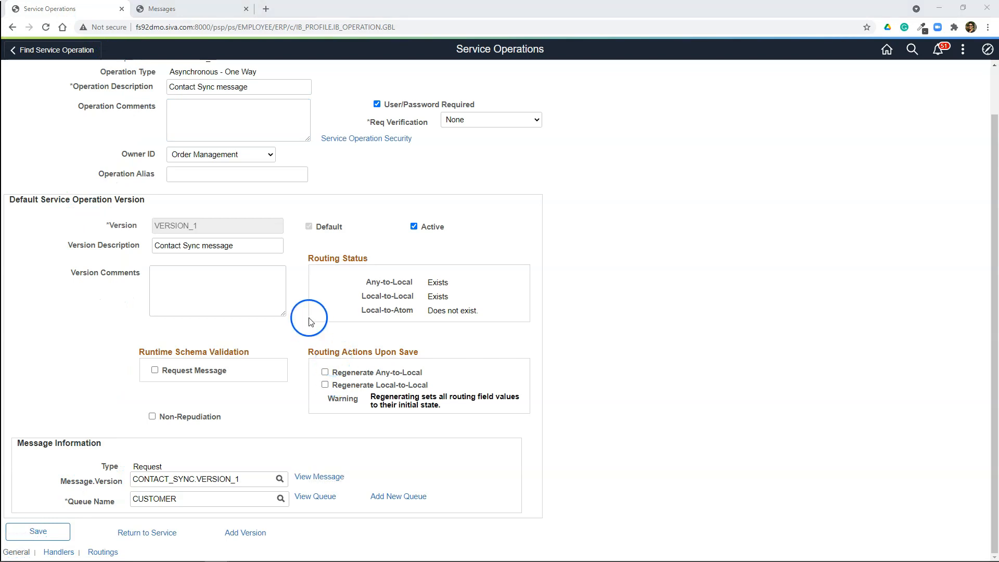
{"action": "left_click_drag", "start_coordinate": [365, 281], "coordinate": [429, 284]}
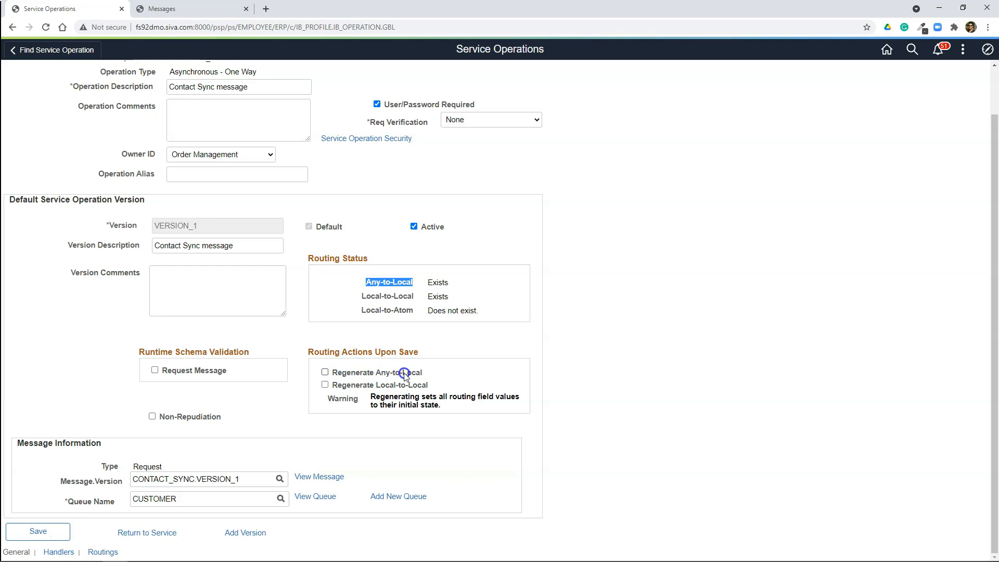
{"action": "scroll", "coordinate": [283, 357], "scroll_direction": "up", "scroll_amount": 1}
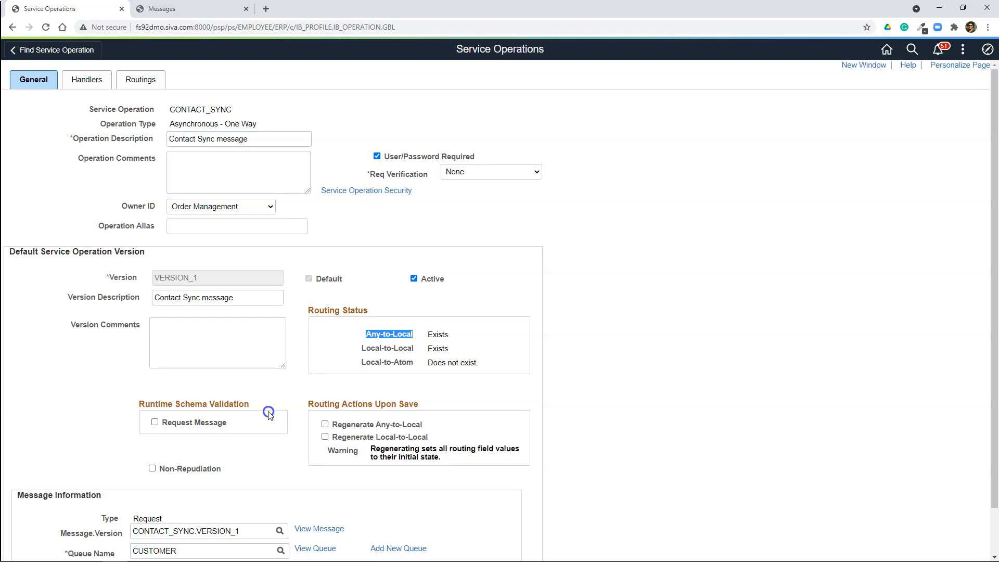
Step: Set the ContactSync handler's status to Active and open its handler details
{"action": "left_click", "coordinate": [87, 81]}
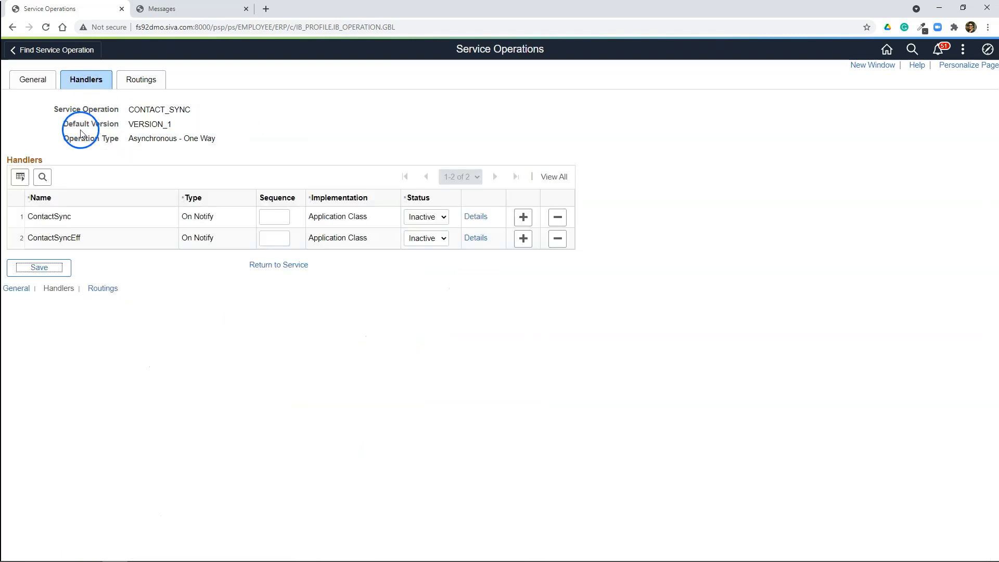
{"action": "left_click", "coordinate": [427, 216]}
{"action": "left_click", "coordinate": [431, 232]}
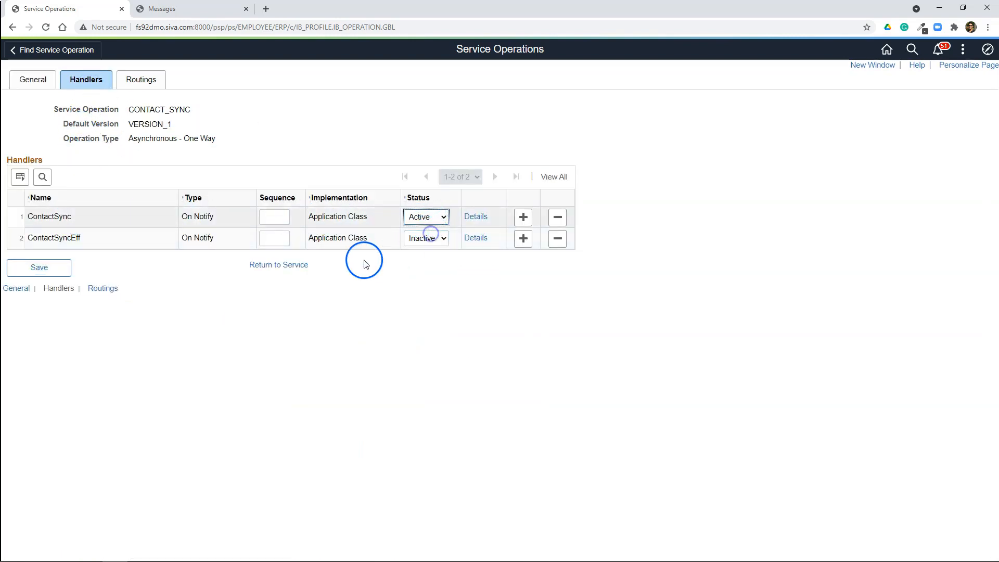
{"action": "left_click", "coordinate": [476, 217]}
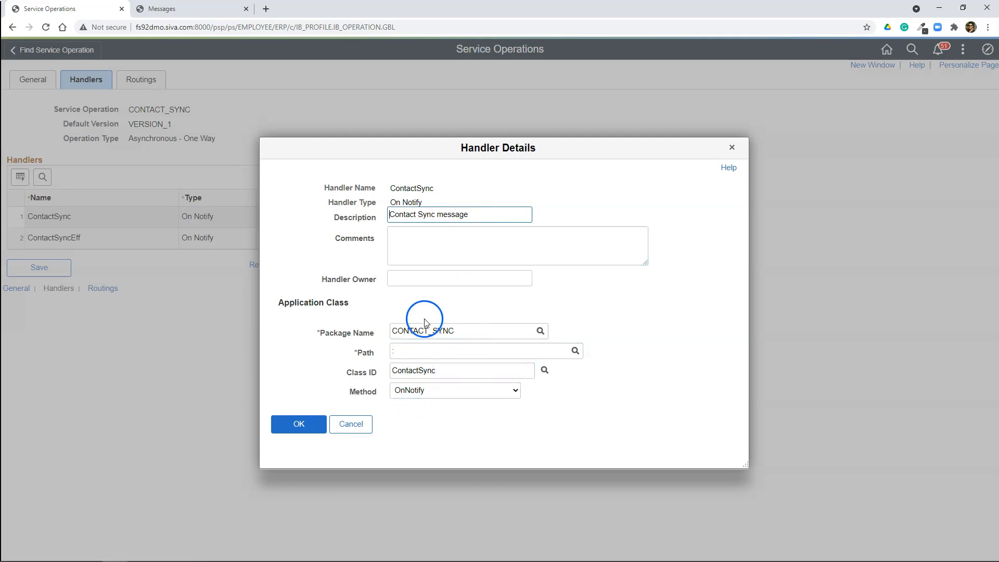
Step: Accept the ContactSync handler details, and activate and save the inbound CONTACT_SYNC_IN routing from ~~ANY~~ to PSFT_EP
{"action": "left_click", "coordinate": [432, 351]}
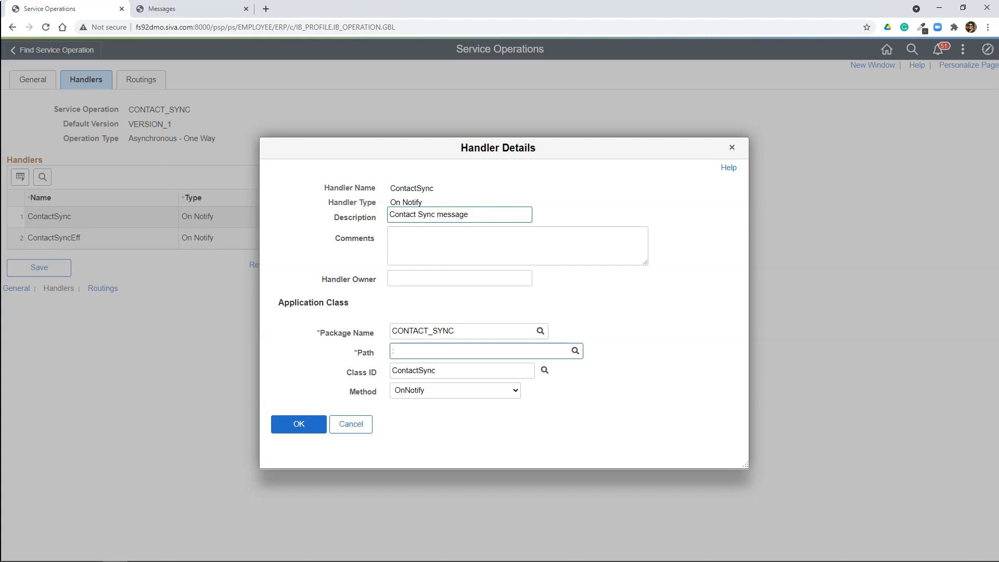
{"action": "left_click", "coordinate": [305, 424]}
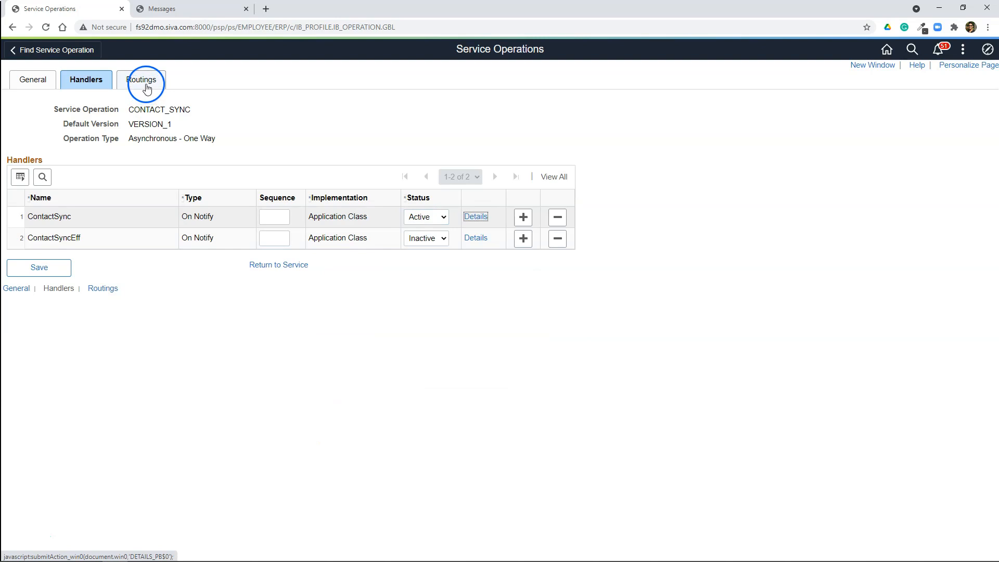
{"action": "left_click", "coordinate": [148, 91]}
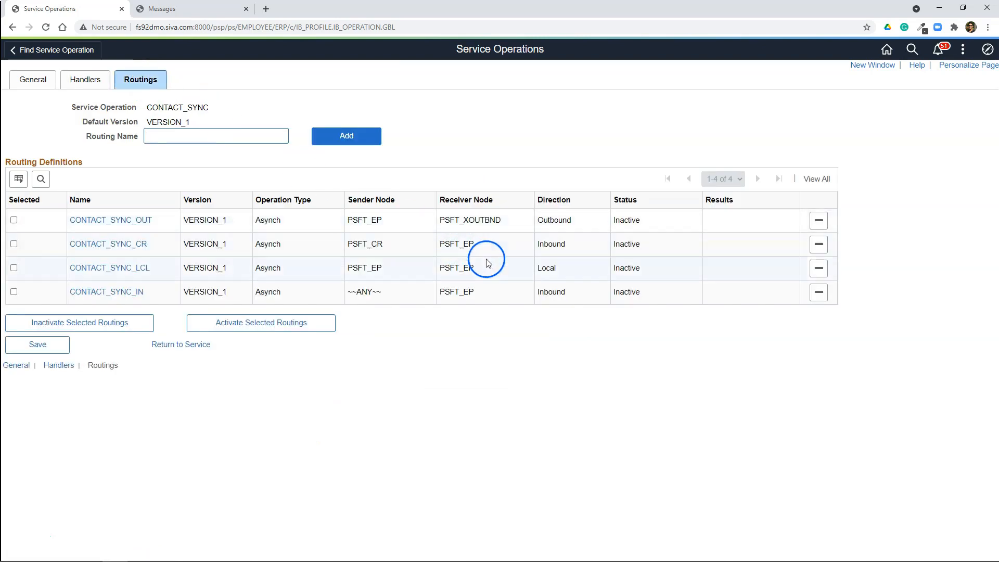
{"action": "double_click", "coordinate": [463, 294]}
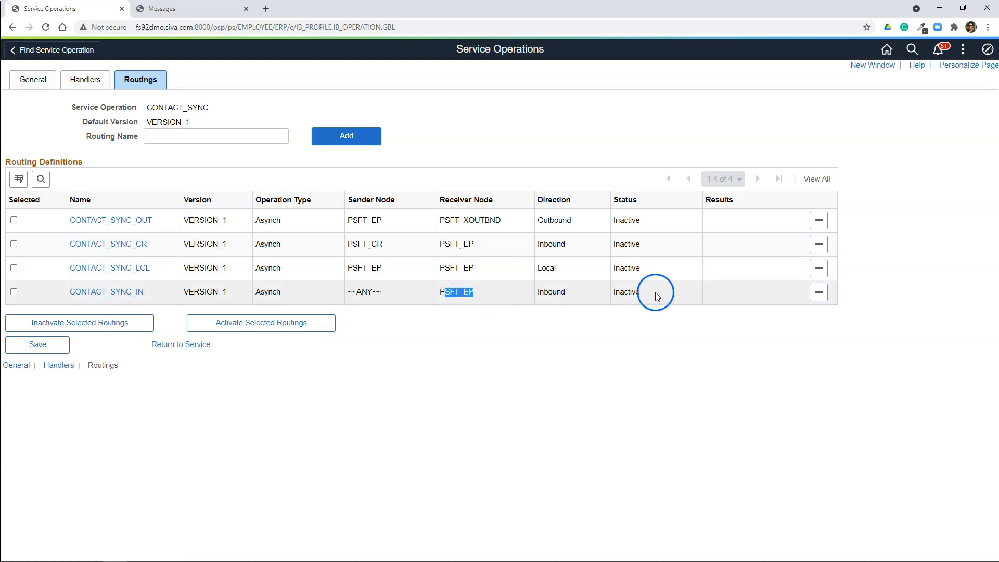
{"action": "left_click", "coordinate": [14, 292]}
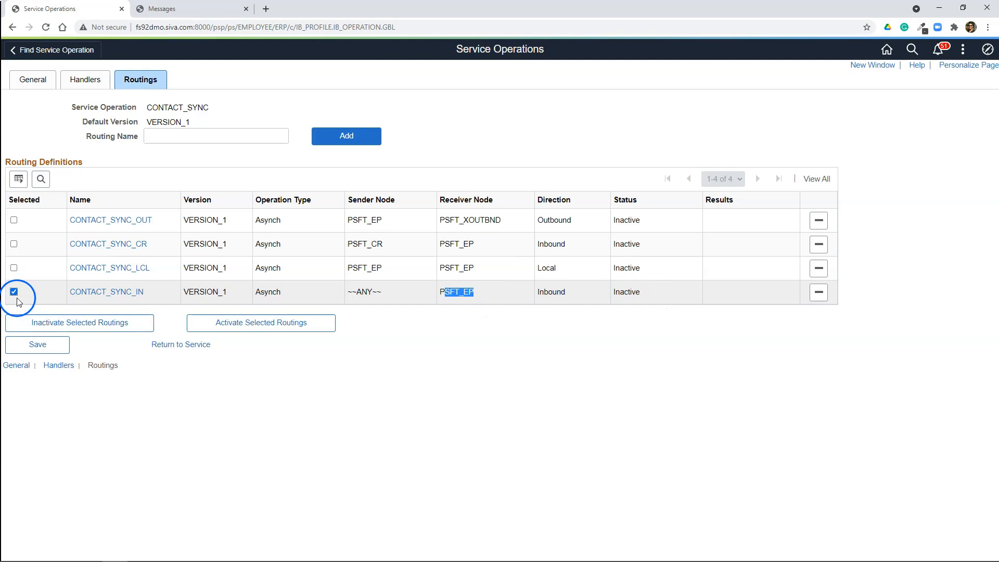
{"action": "left_click", "coordinate": [232, 326]}
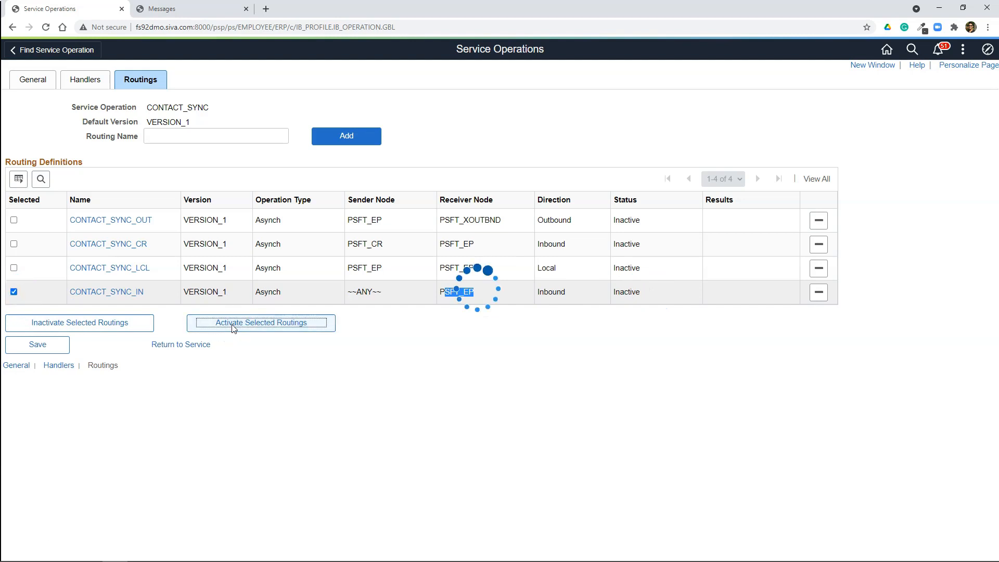
{"action": "left_click", "coordinate": [40, 345]}
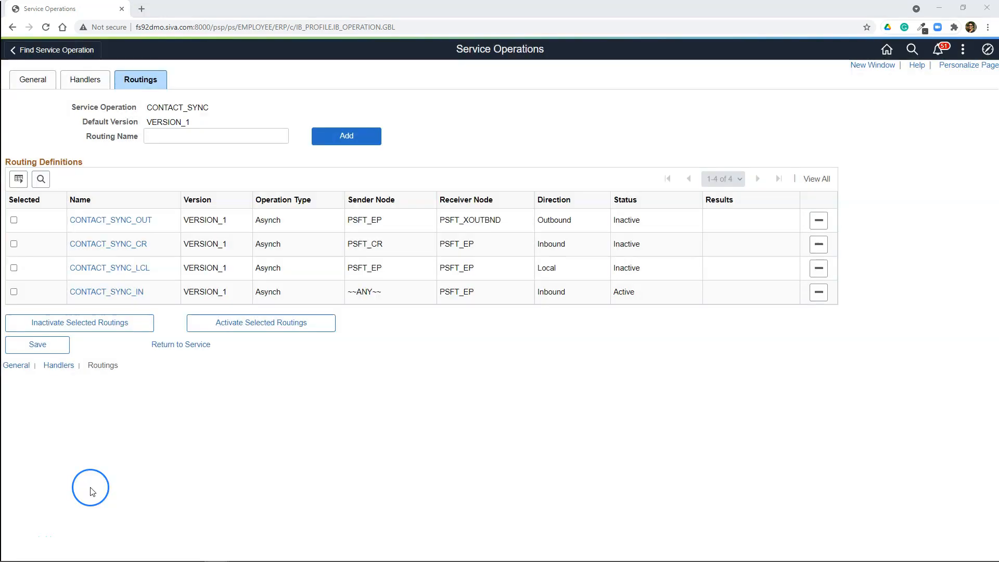
Step: Return to the general settings of CONTACT_SYNC and review its operation type and message information
{"action": "left_click", "coordinate": [32, 80]}
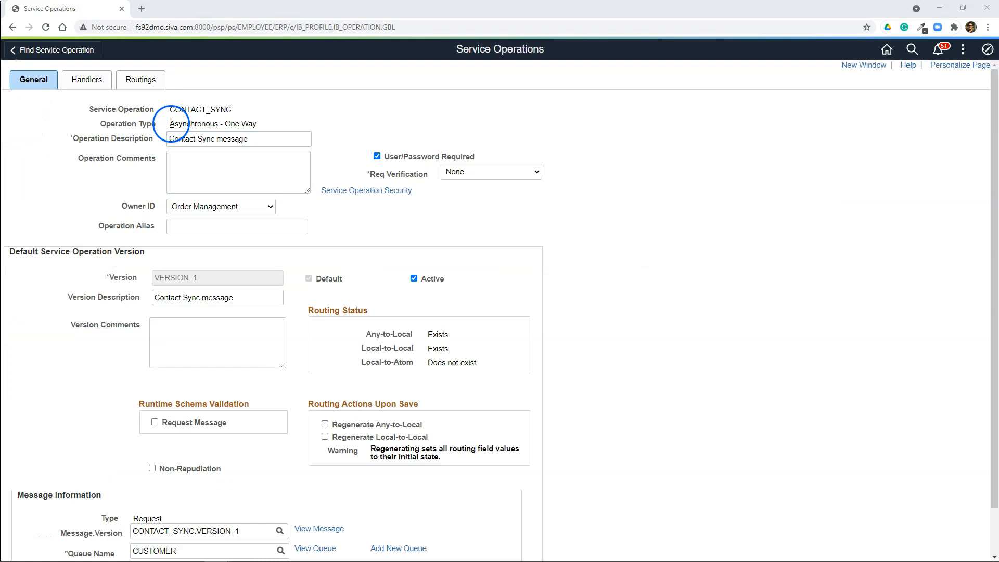
{"action": "left_click_drag", "start_coordinate": [173, 127], "coordinate": [276, 127]}
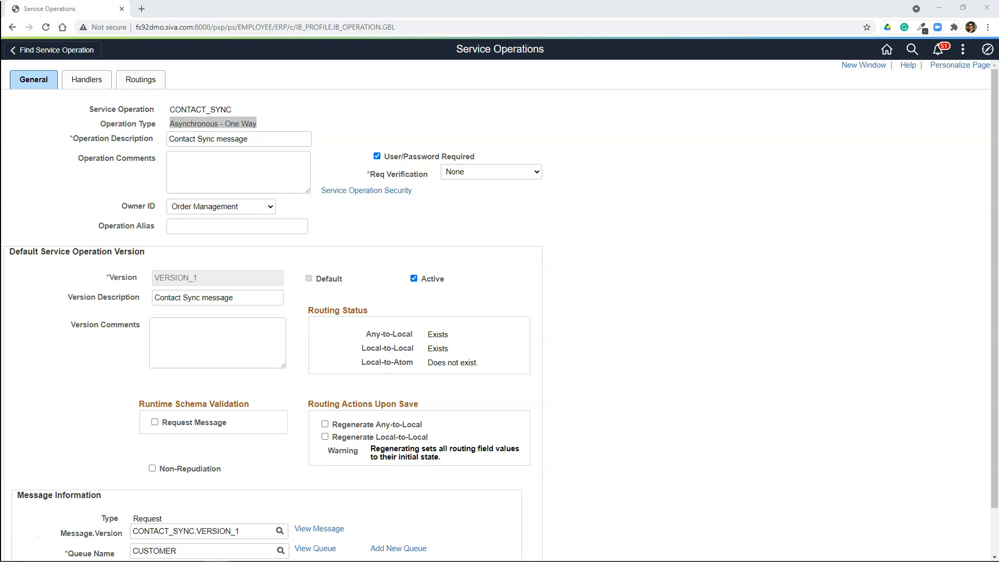
{"action": "scroll", "coordinate": [257, 468], "scroll_direction": "down", "scroll_amount": 1}
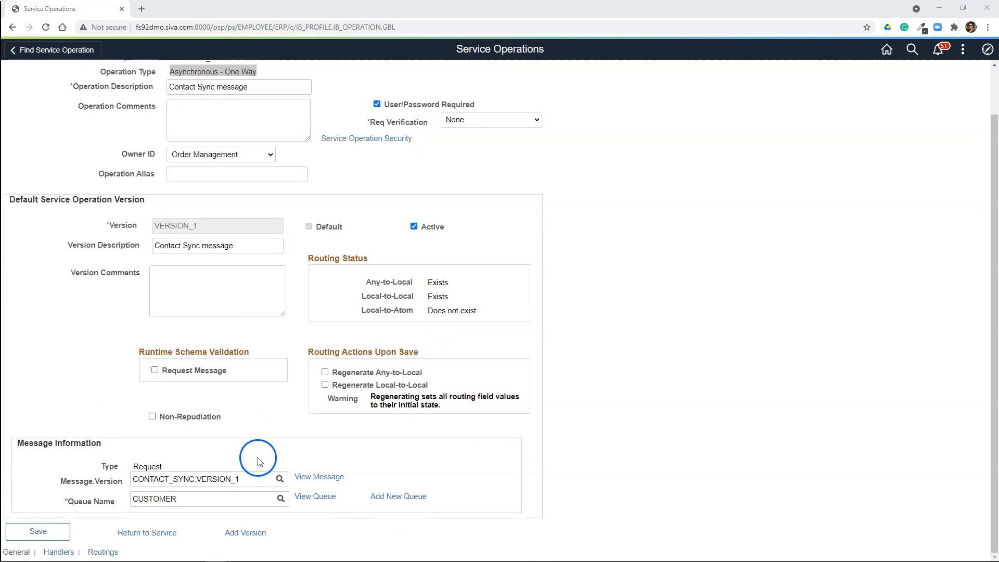
Step: View the CUSTOMER queue definition, set its queue status to Run, and save the queue
{"action": "left_click", "coordinate": [115, 501]}
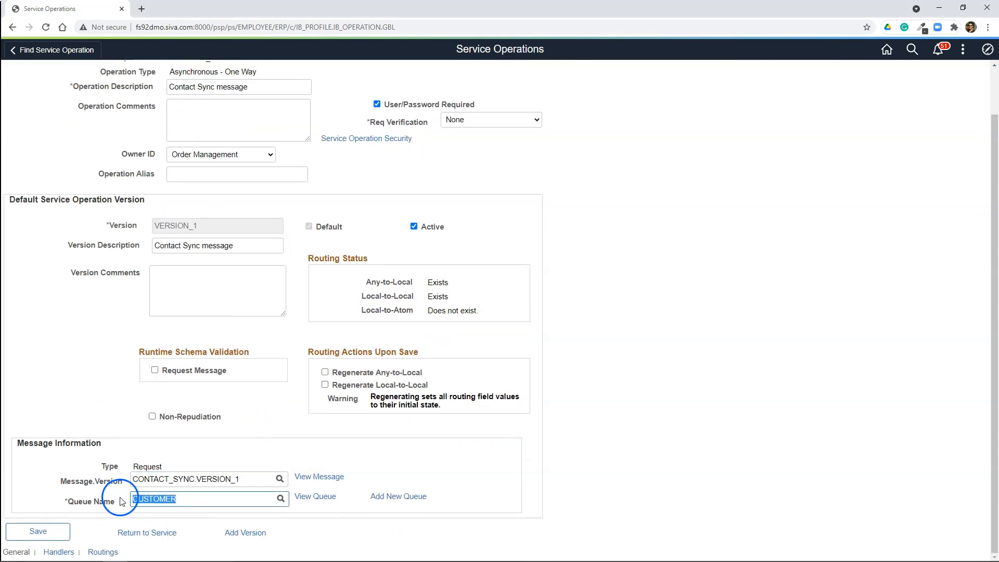
{"action": "left_click", "coordinate": [315, 496]}
{"action": "left_click", "coordinate": [215, 281]}
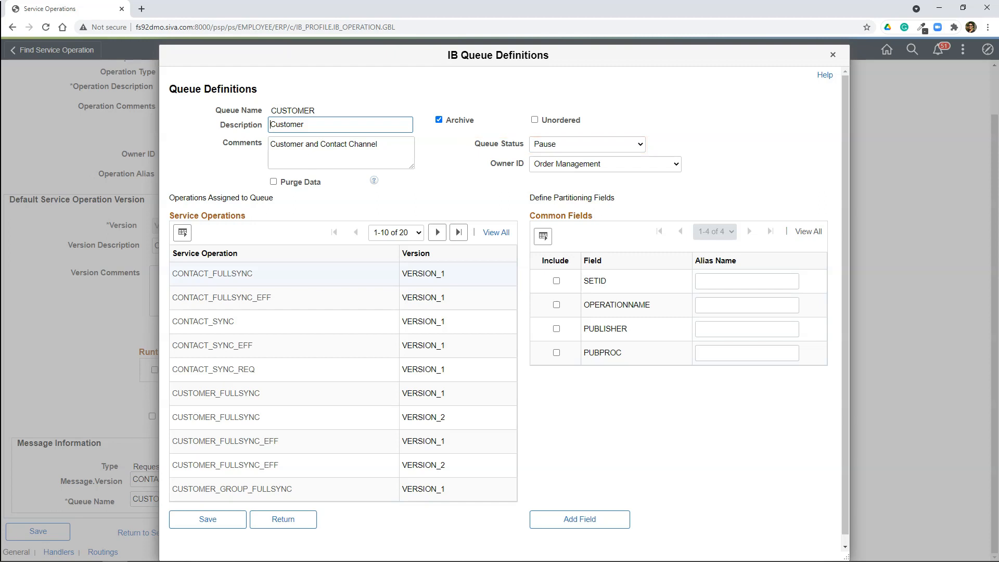
{"action": "left_click", "coordinate": [551, 145]}
{"action": "left_click", "coordinate": [562, 165]}
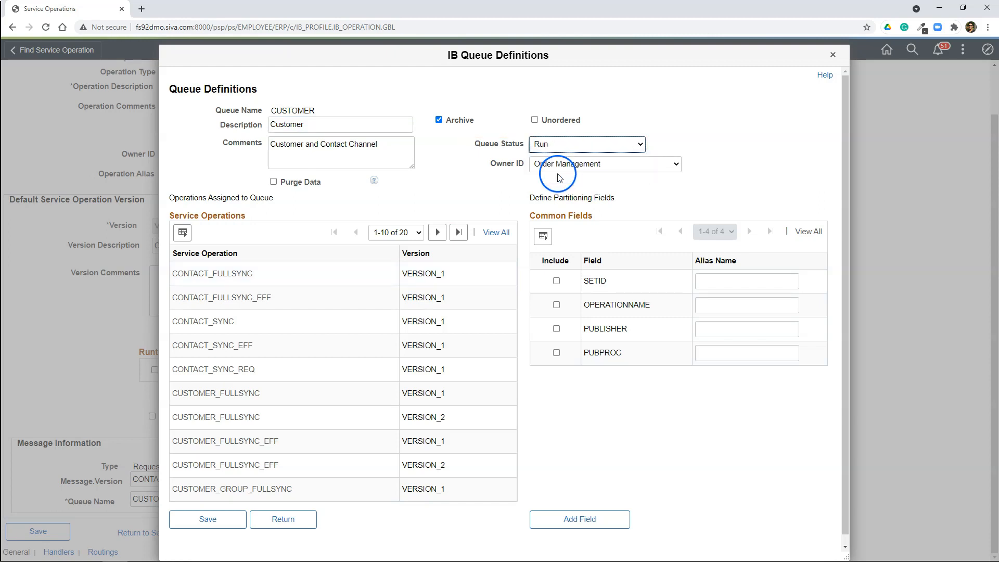
{"action": "left_click", "coordinate": [207, 519]}
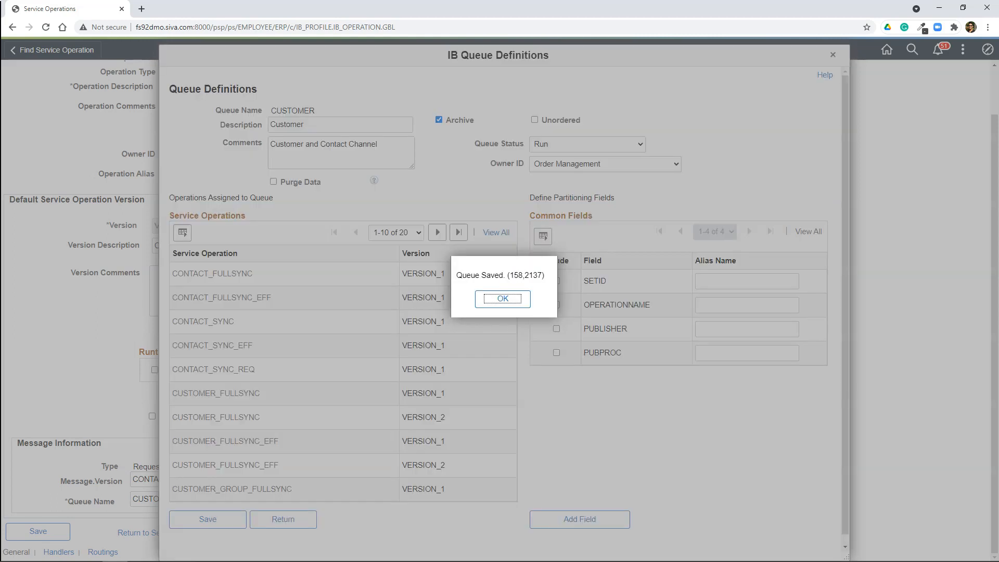
{"action": "left_click", "coordinate": [492, 300]}
{"action": "left_click", "coordinate": [299, 518]}
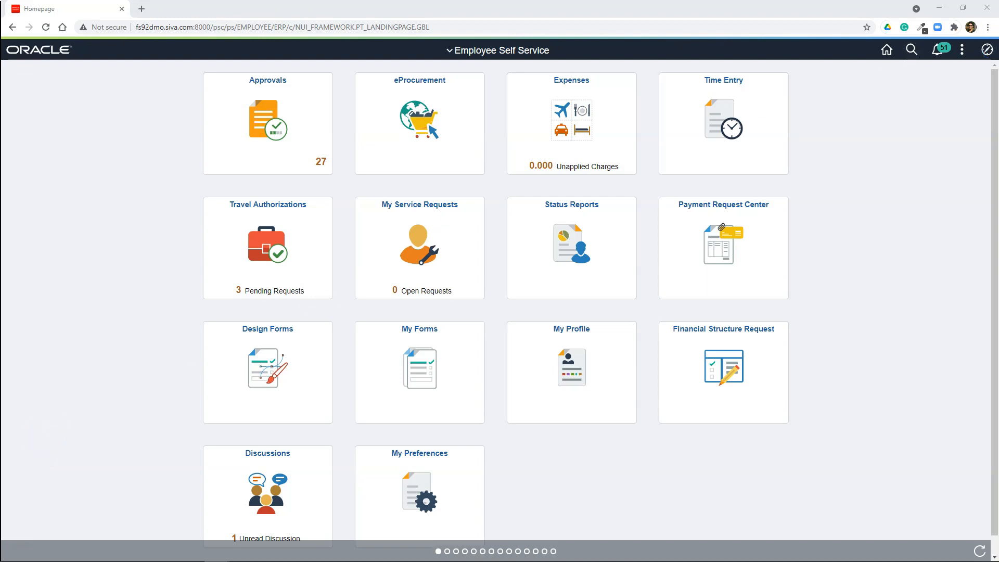
Step: Open the Permission Lists page in PeopleTools security under Permissions & Roles
{"action": "left_click", "coordinate": [987, 50]}
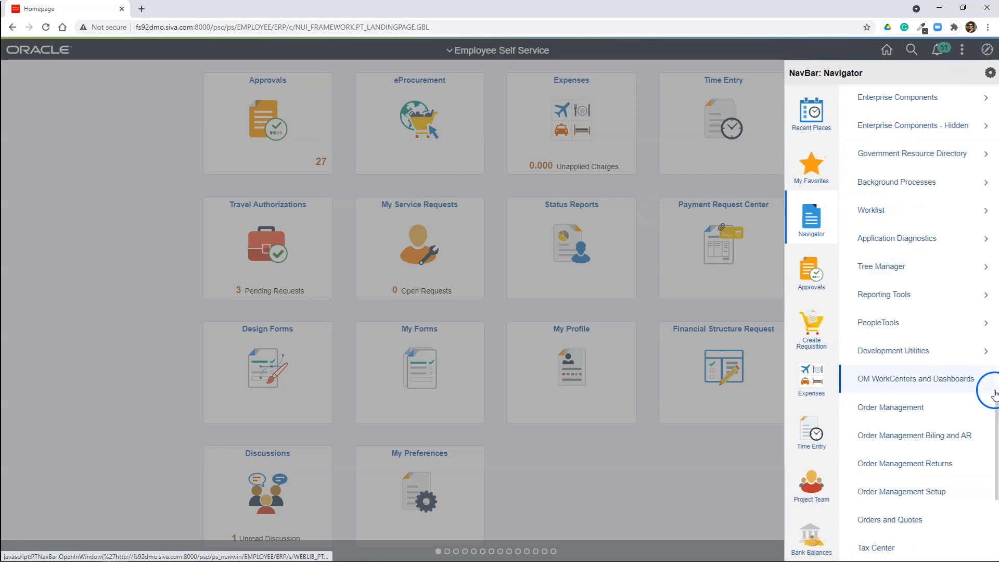
{"action": "left_click", "coordinate": [909, 327]}
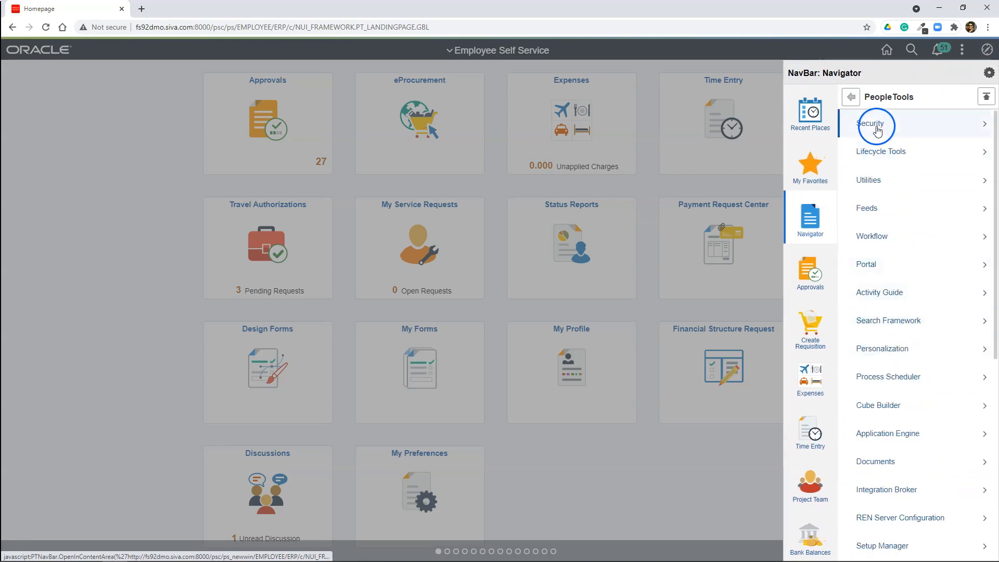
{"action": "left_click", "coordinate": [859, 125]}
{"action": "left_click", "coordinate": [883, 152]}
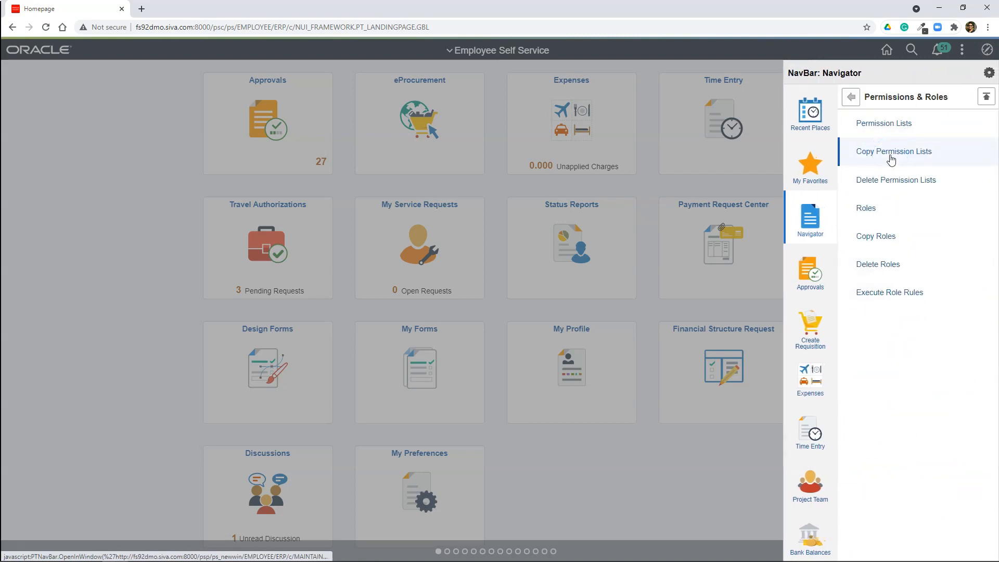
{"action": "left_click", "coordinate": [889, 126]}
Step: Add a new permission list named CUST1000
{"action": "left_click", "coordinate": [156, 121]}
{"action": "left_click", "coordinate": [153, 160]}
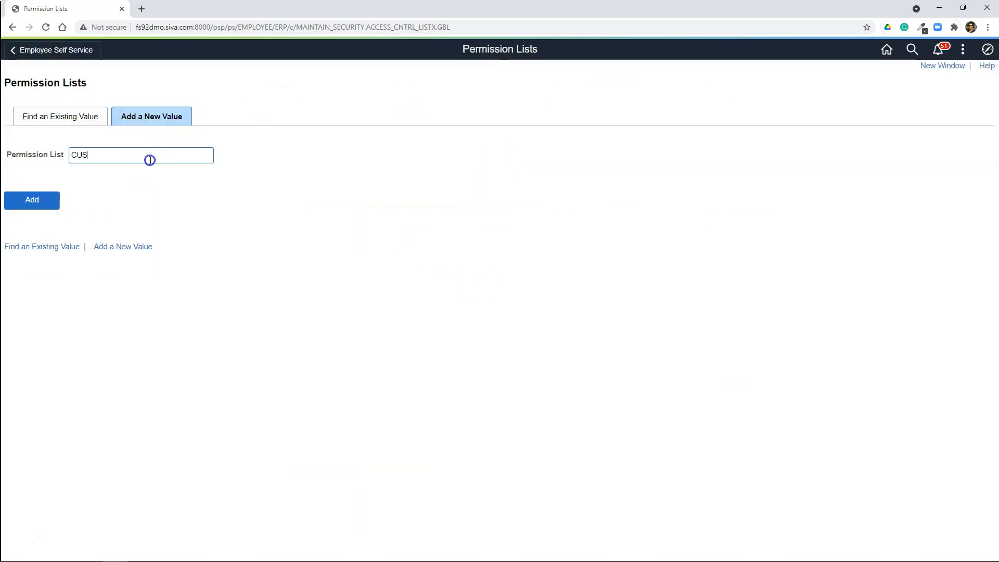
{"action": "type", "text": "CUST1000"}
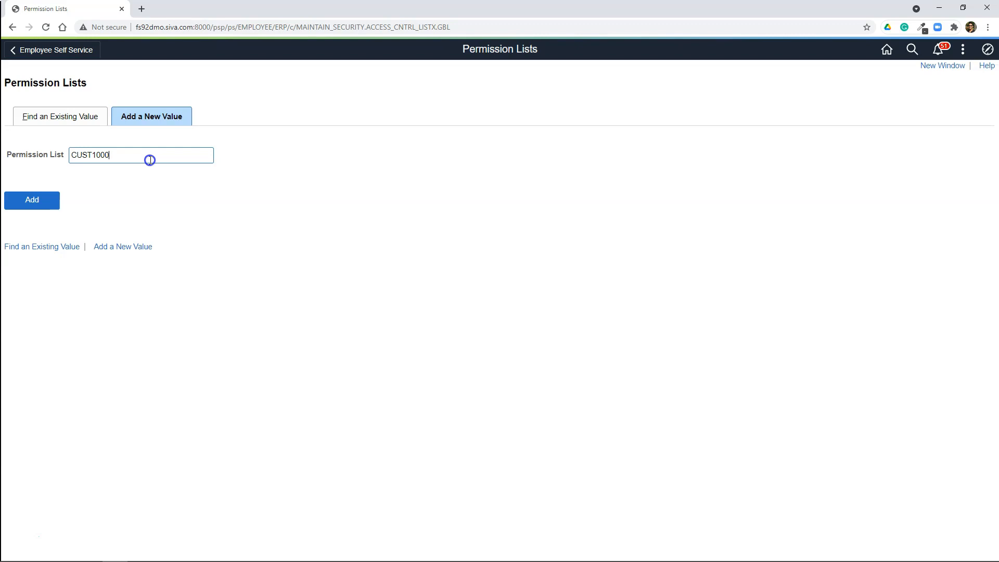
{"action": "left_click", "coordinate": [27, 204]}
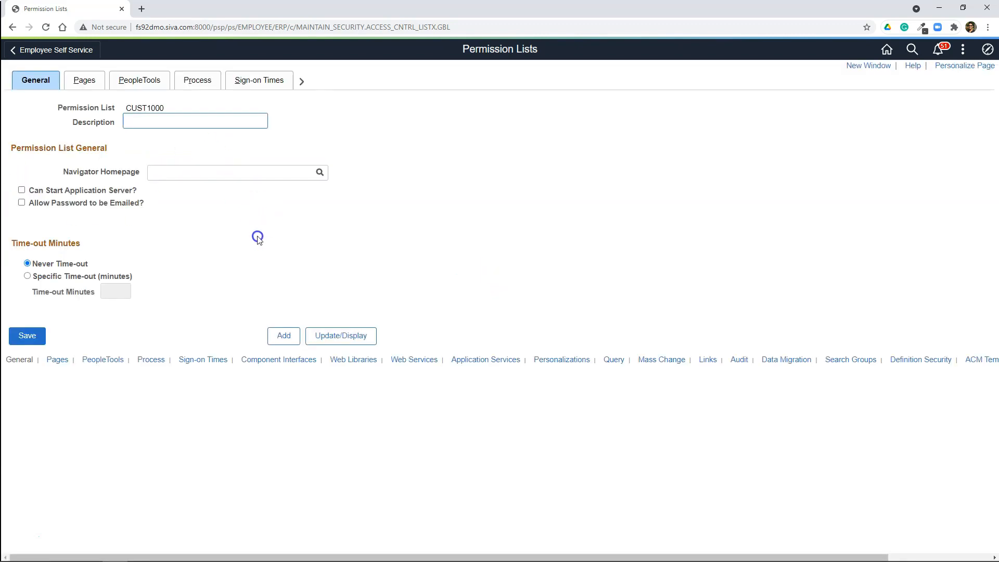
Step: Add the CONTACT_SYNC web service to permission list CUST1000 and grant Full Access to its CONTACT_SYNC service operation
{"action": "left_click", "coordinate": [426, 364]}
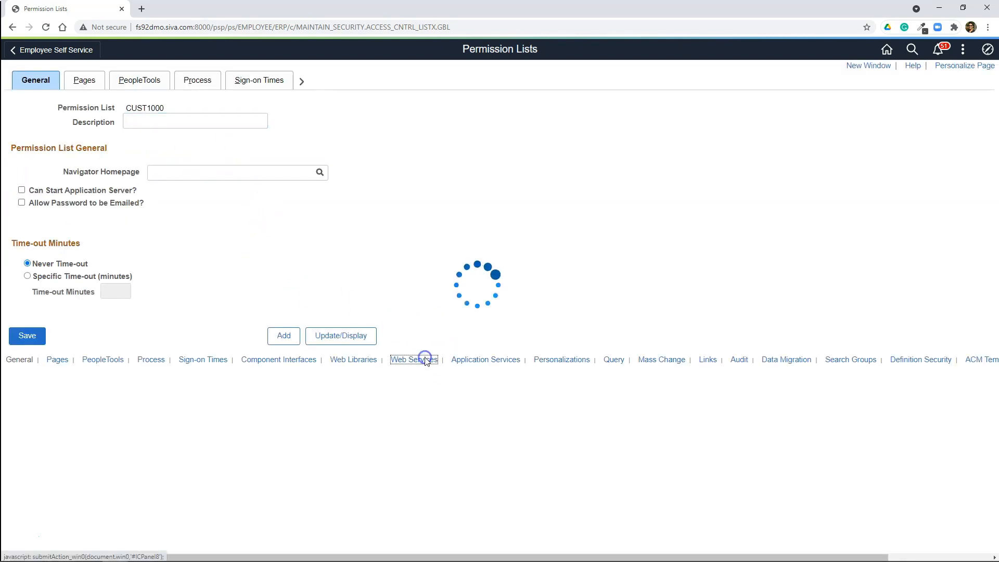
{"action": "type", "text": "CONTA"}
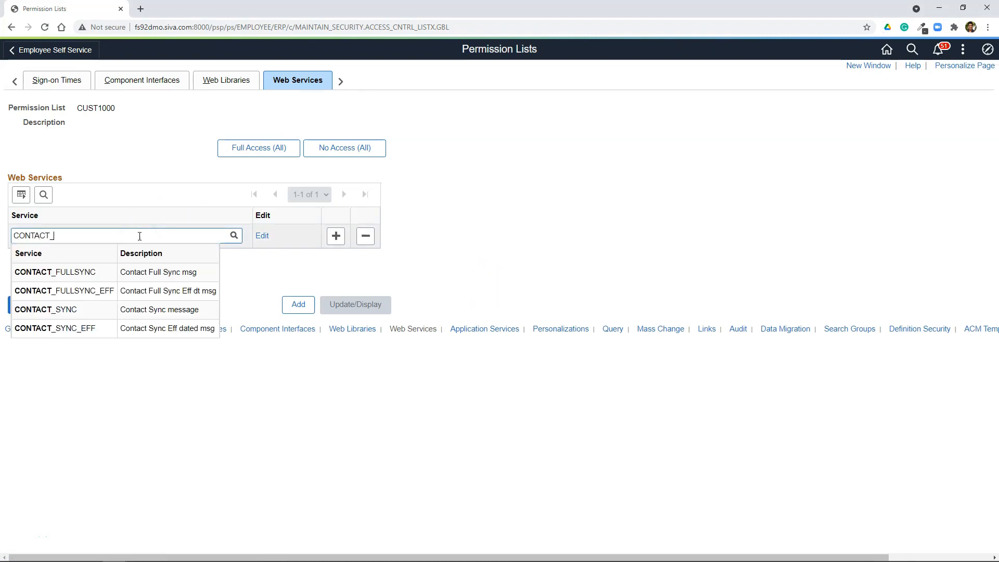
{"action": "type", "text": "CT_"}
{"action": "left_click", "coordinate": [67, 312]}
{"action": "left_click", "coordinate": [270, 238]}
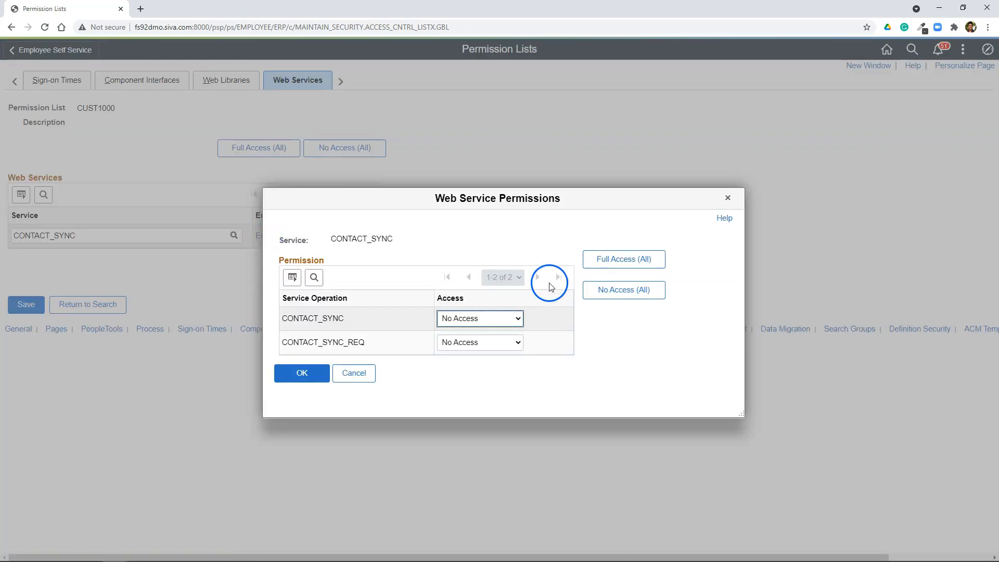
{"action": "left_click", "coordinate": [475, 319]}
{"action": "left_click", "coordinate": [471, 349]}
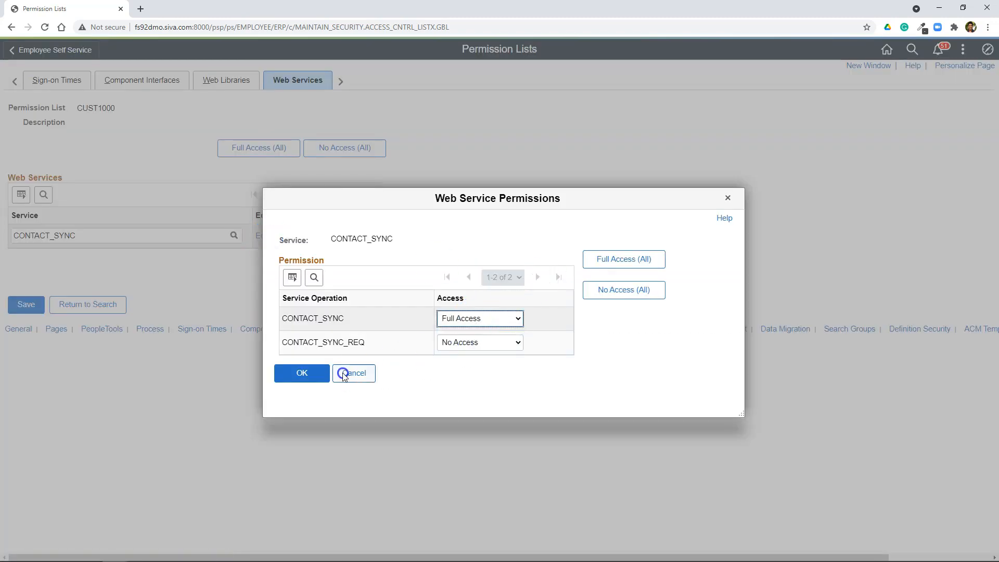
{"action": "left_click", "coordinate": [301, 374]}
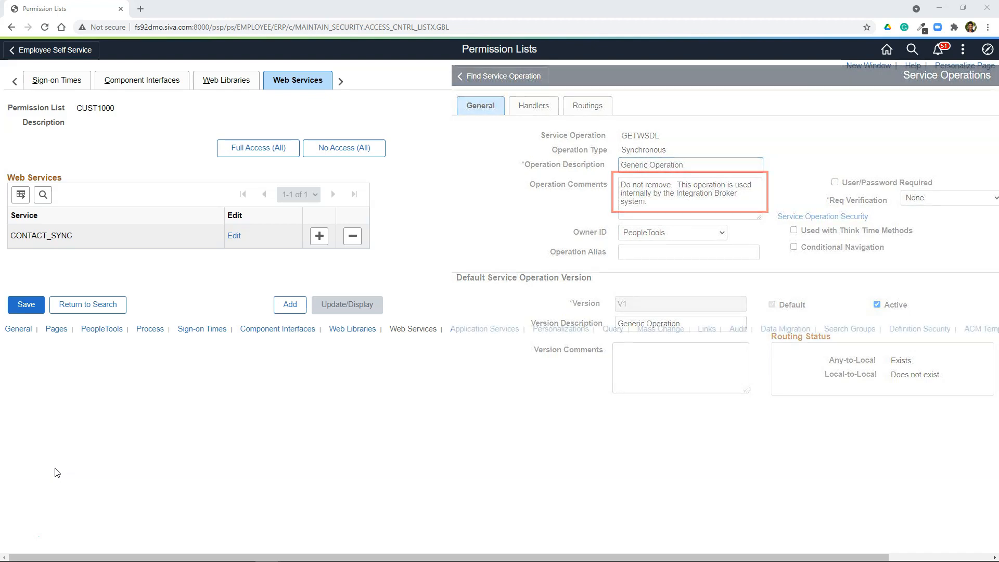
Step: Add the IB_UTILITY web service to the permission list and grant Full Access to its GETWSDL service operation
{"action": "left_click", "coordinate": [132, 349]}
{"action": "left_click", "coordinate": [319, 236]}
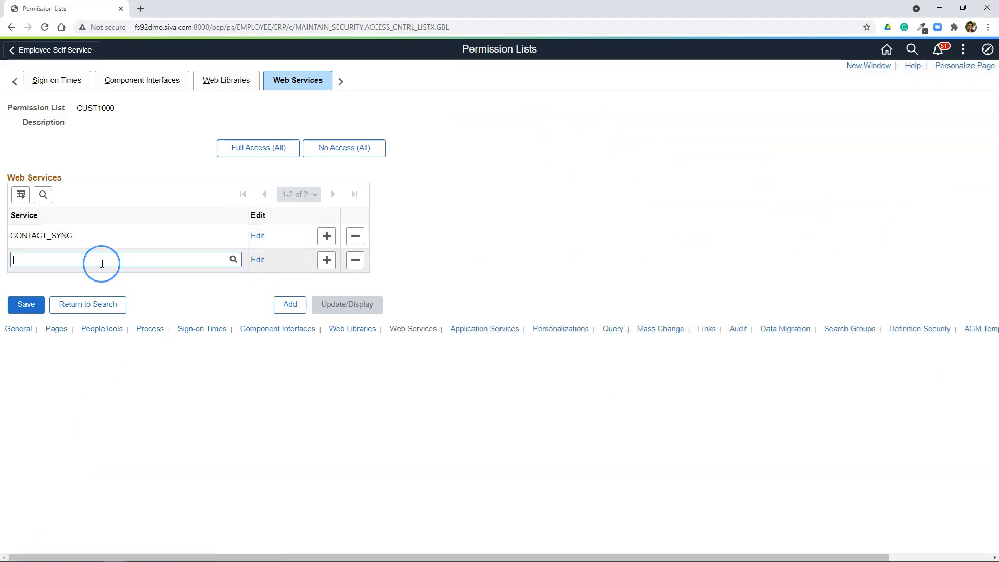
{"action": "type", "text": "IB_UTILITY"}
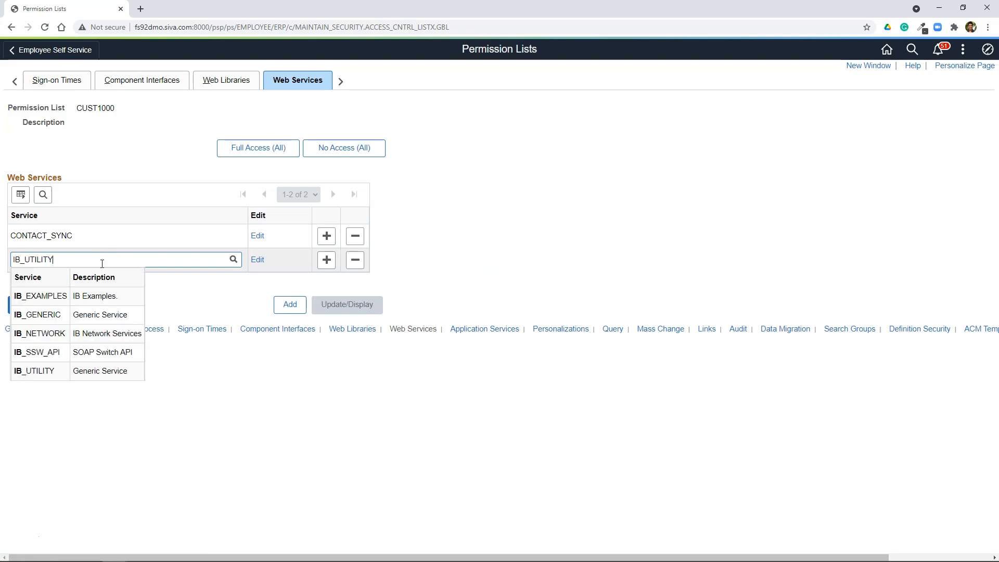
{"action": "left_click", "coordinate": [37, 295]}
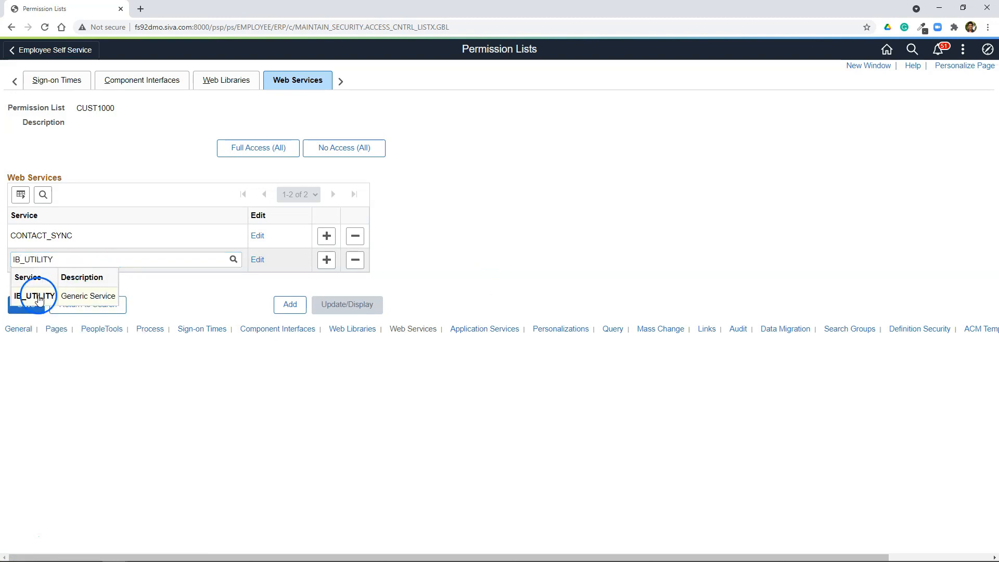
{"action": "left_click", "coordinate": [258, 259]}
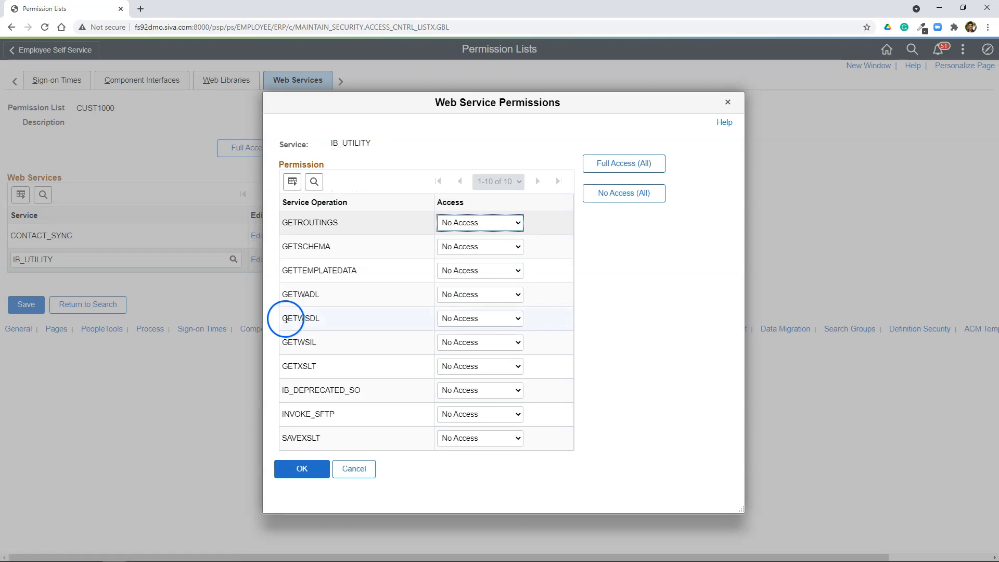
{"action": "double_click", "coordinate": [301, 319]}
{"action": "left_click", "coordinate": [458, 319]}
{"action": "left_click", "coordinate": [463, 341]}
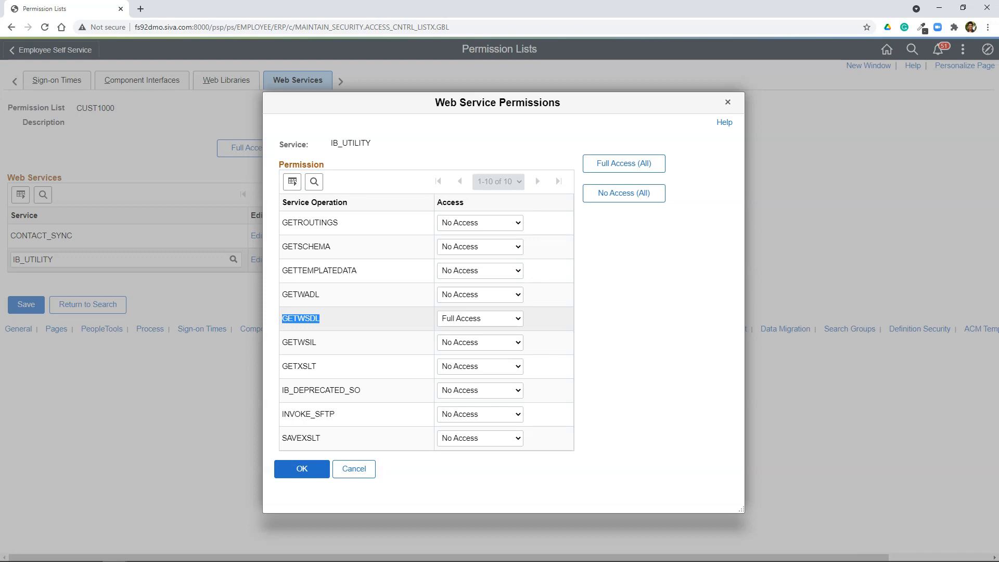
{"action": "left_click", "coordinate": [302, 470]}
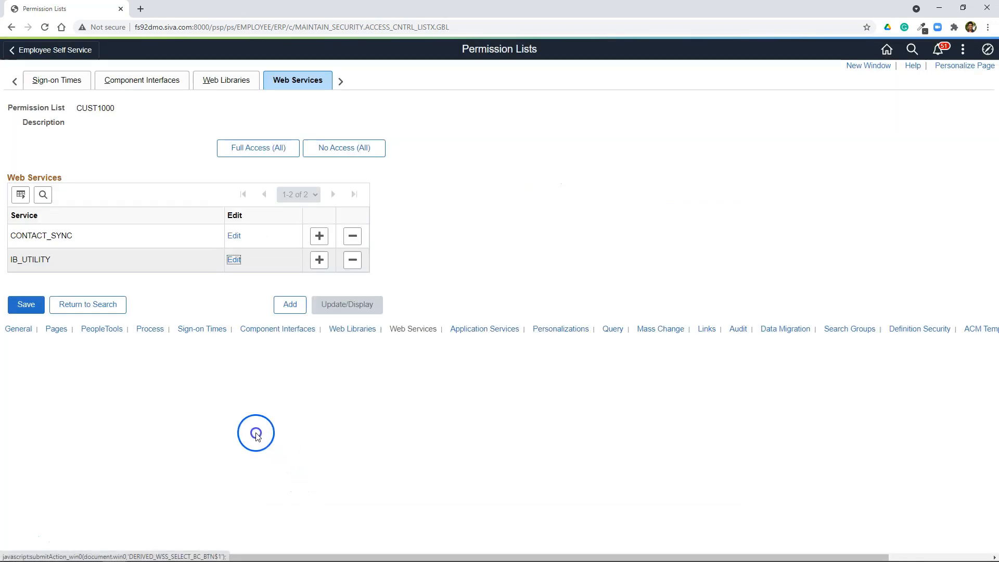
Step: Add the CONTACT_INFO component interface to permission list CUST1000
{"action": "left_click", "coordinate": [151, 84]}
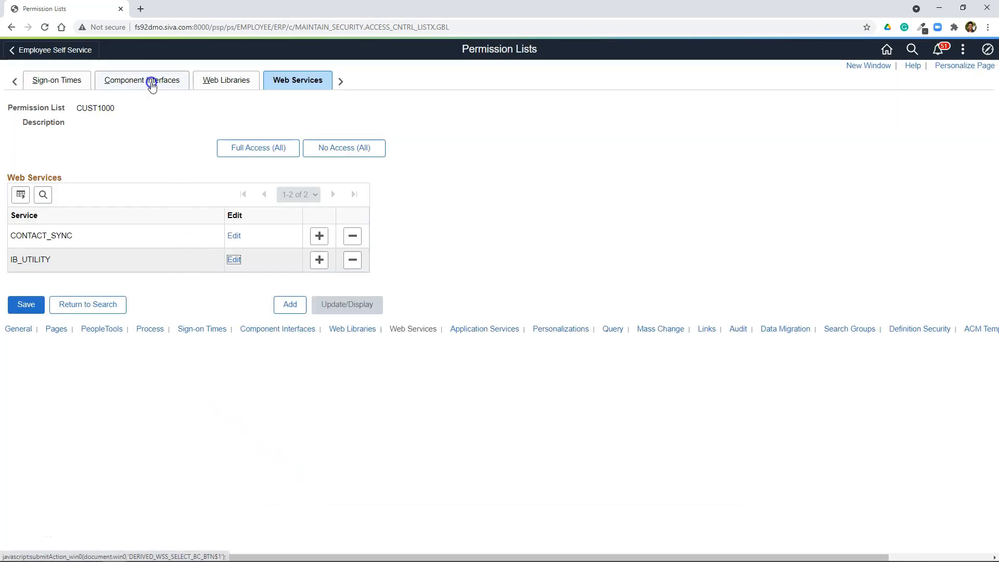
{"action": "left_click", "coordinate": [106, 201]}
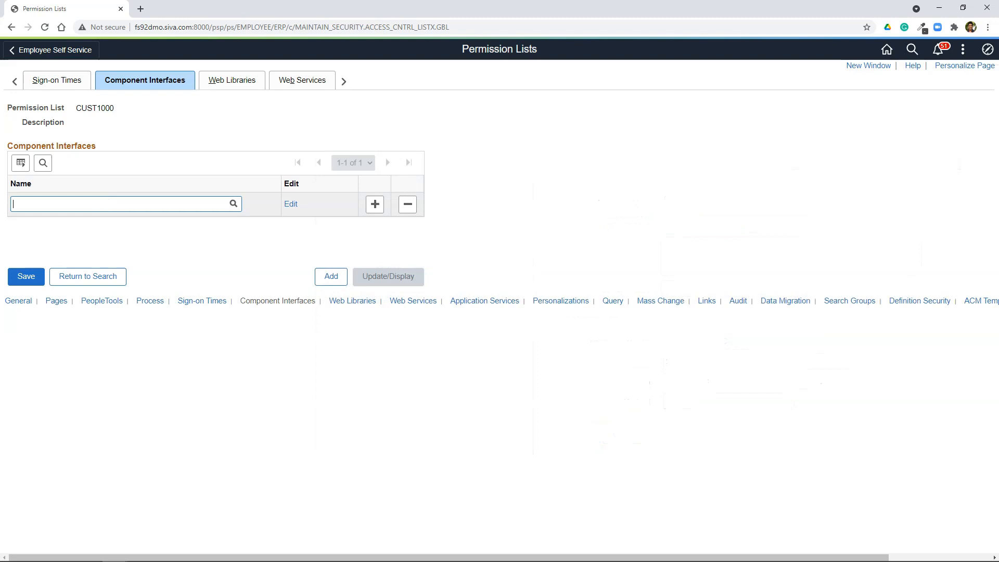
{"action": "left_click", "coordinate": [103, 203]}
{"action": "type", "text": "CONTACT_"}
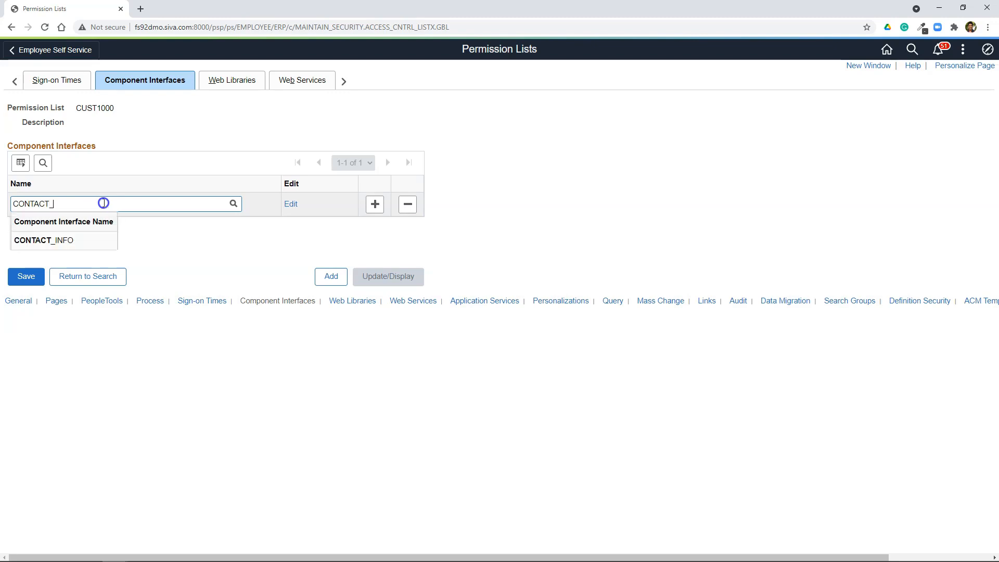
{"action": "left_click", "coordinate": [45, 240]}
Step: Grant Full Access to all methods of the CONTACT_INFO component interface and save the permission list
{"action": "left_click", "coordinate": [291, 205]}
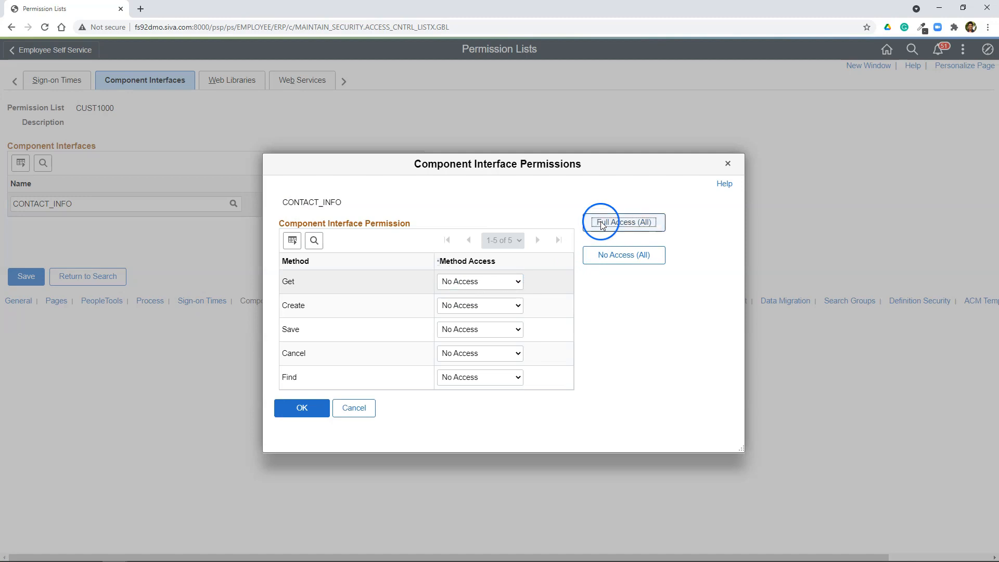
{"action": "left_click", "coordinate": [592, 227]}
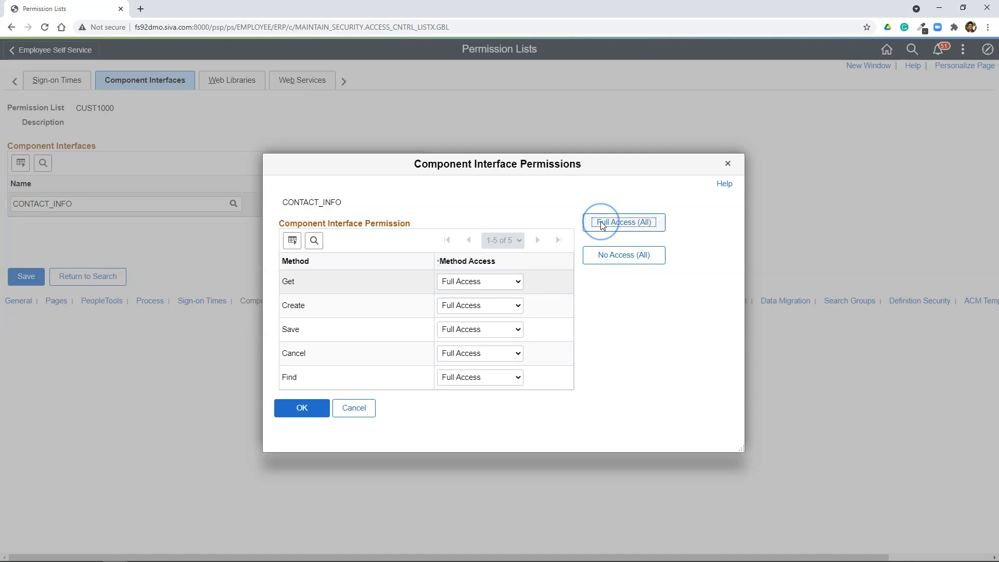
{"action": "left_click", "coordinate": [311, 412]}
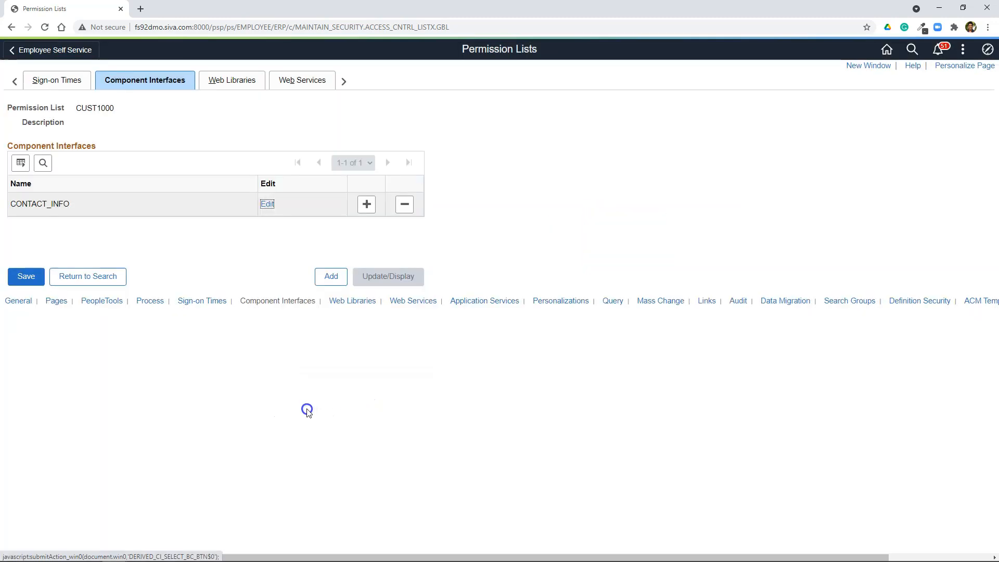
{"action": "left_click", "coordinate": [32, 284]}
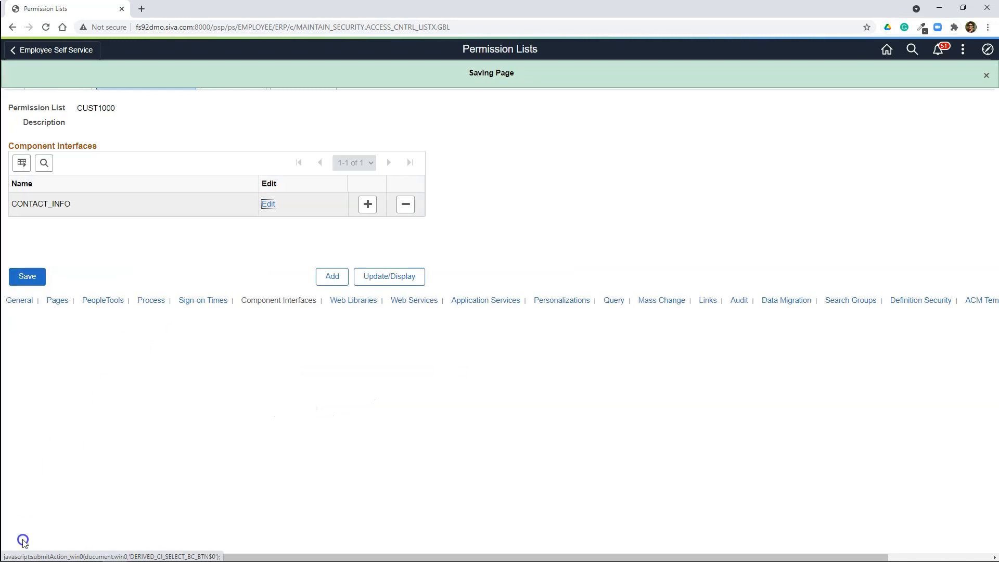
Step: Copy the permission list name CUST1000 and open the Roles page under Permissions & Roles
{"action": "double_click", "coordinate": [90, 110]}
{"action": "right_click", "coordinate": [92, 110]}
{"action": "left_click", "coordinate": [156, 115]}
{"action": "left_click", "coordinate": [987, 50]}
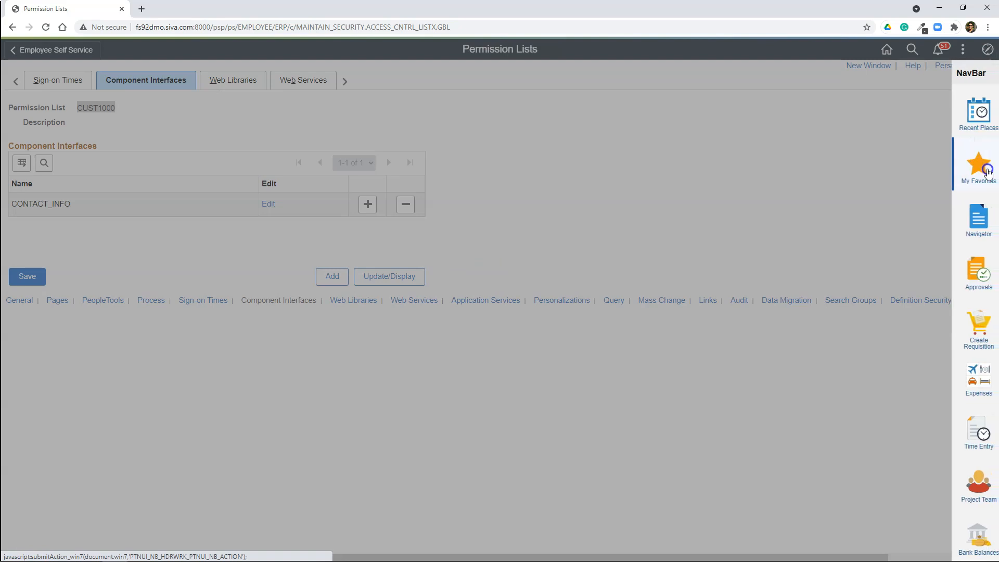
{"action": "left_click", "coordinate": [975, 218]}
{"action": "left_click", "coordinate": [901, 218]}
Step: Add a new role named EXT_CONTACT with the description "External Contact Access"
{"action": "left_click", "coordinate": [163, 127]}
{"action": "left_click", "coordinate": [137, 156]}
{"action": "type", "text": "EXT_CONTACT"}
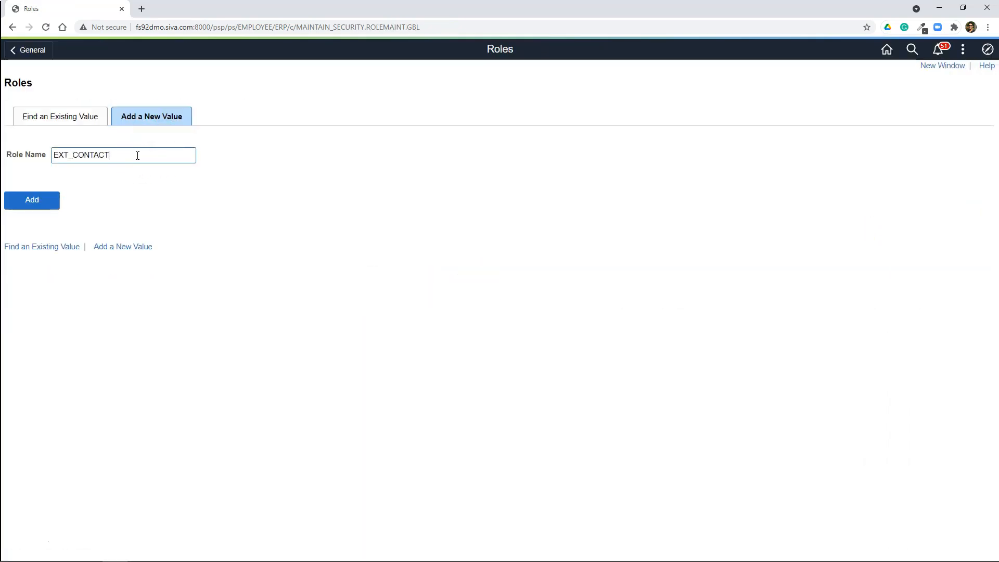
{"action": "left_click", "coordinate": [37, 200]}
{"action": "left_click", "coordinate": [120, 125]}
{"action": "type", "text": "external Contact Access"}
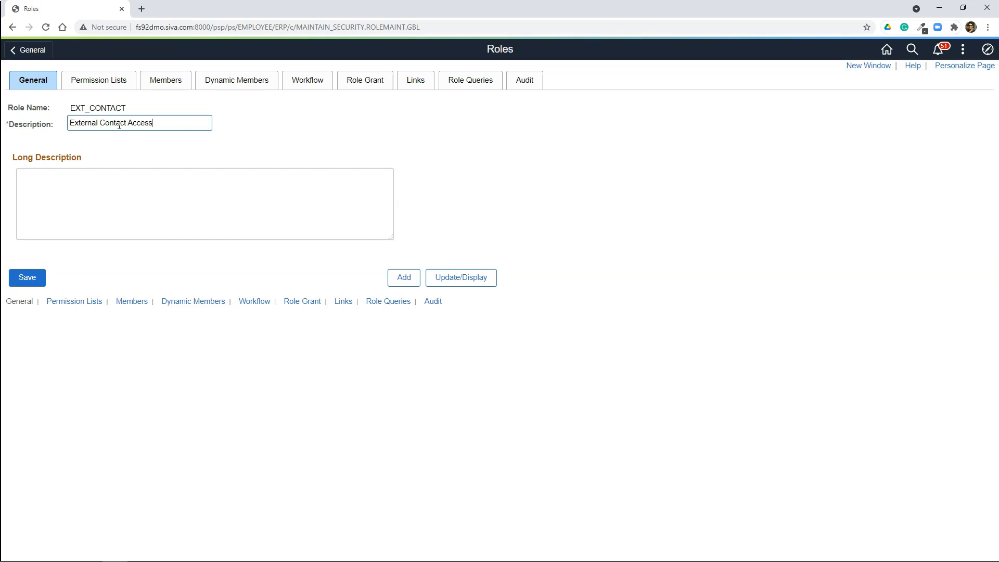
Step: Assign permission list CUST1000 to the EXT_CONTACT role
{"action": "left_click", "coordinate": [107, 80]}
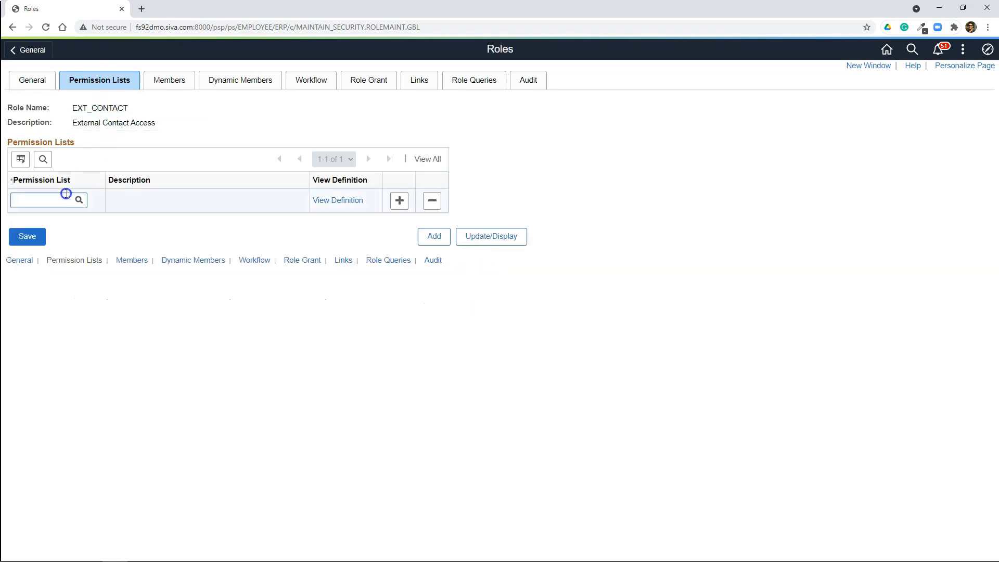
{"action": "left_click", "coordinate": [63, 200]}
{"action": "type", "text": "CUST1000"}
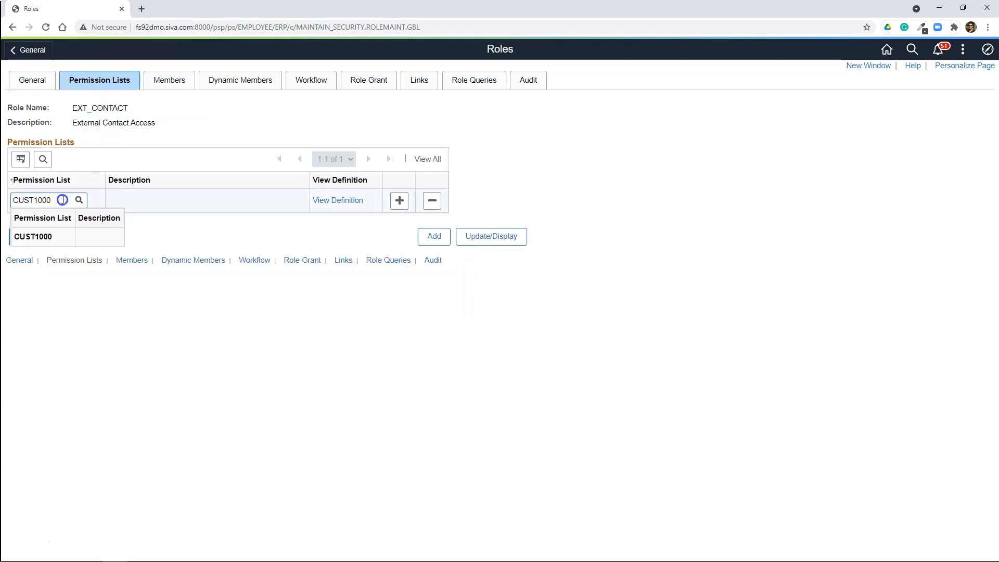
{"action": "left_click", "coordinate": [33, 237]}
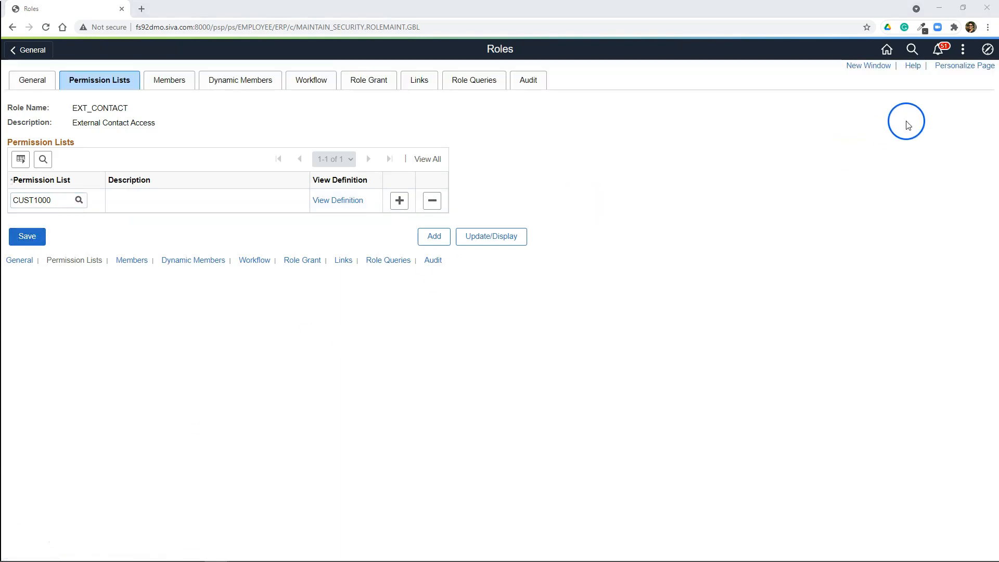
Step: Open the User Profiles page in PeopleTools security
{"action": "left_click", "coordinate": [987, 51]}
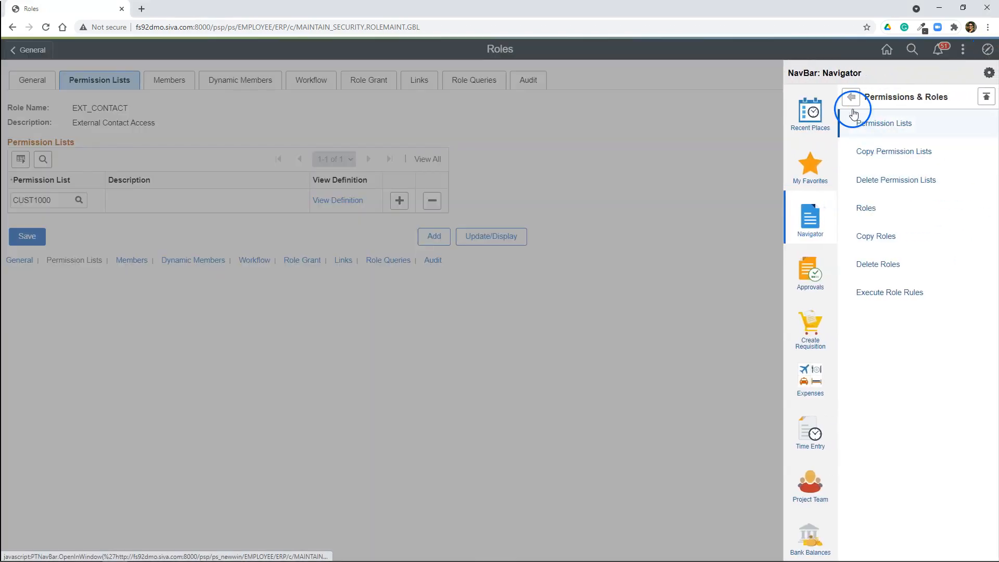
{"action": "left_click", "coordinate": [852, 97]}
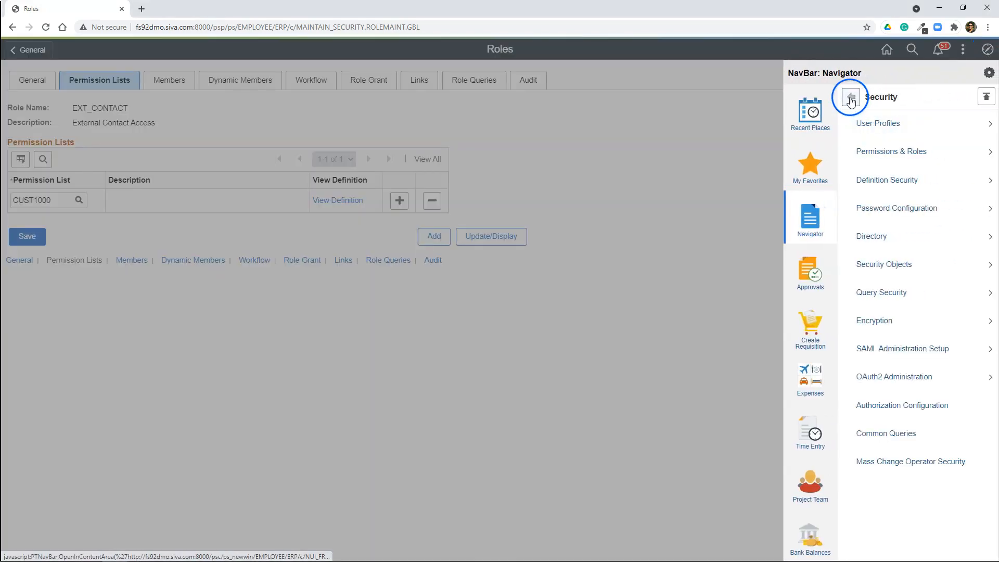
{"action": "left_click", "coordinate": [870, 125]}
{"action": "left_click", "coordinate": [871, 125]}
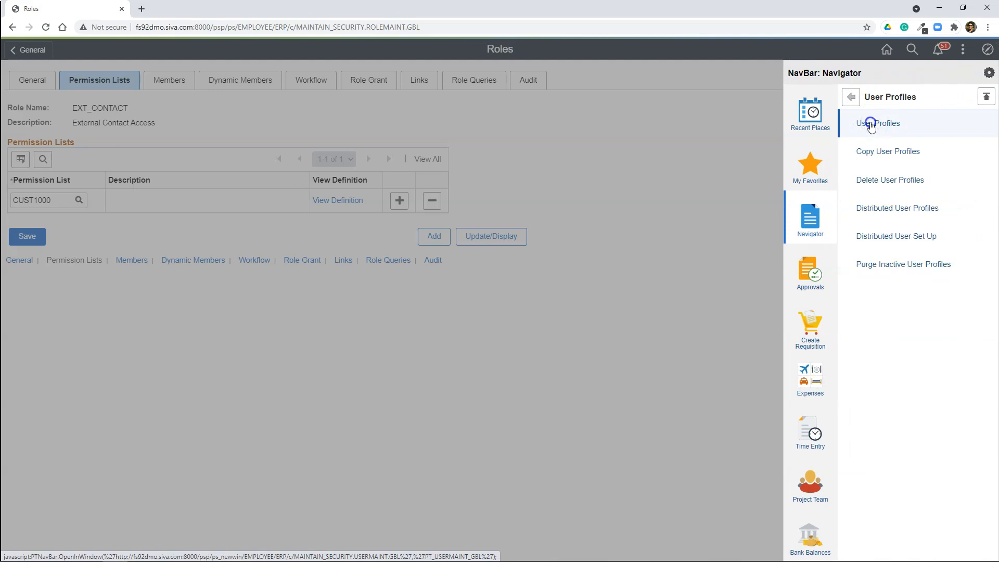
Step: Add a new user profile with the user ID contact_service
{"action": "left_click", "coordinate": [118, 154]}
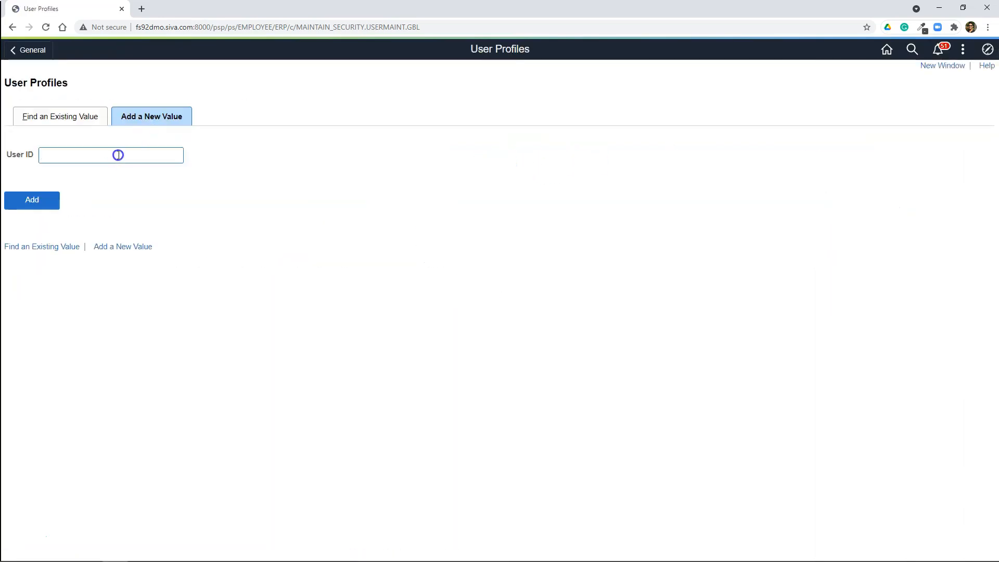
{"action": "type", "text": "contact_service"}
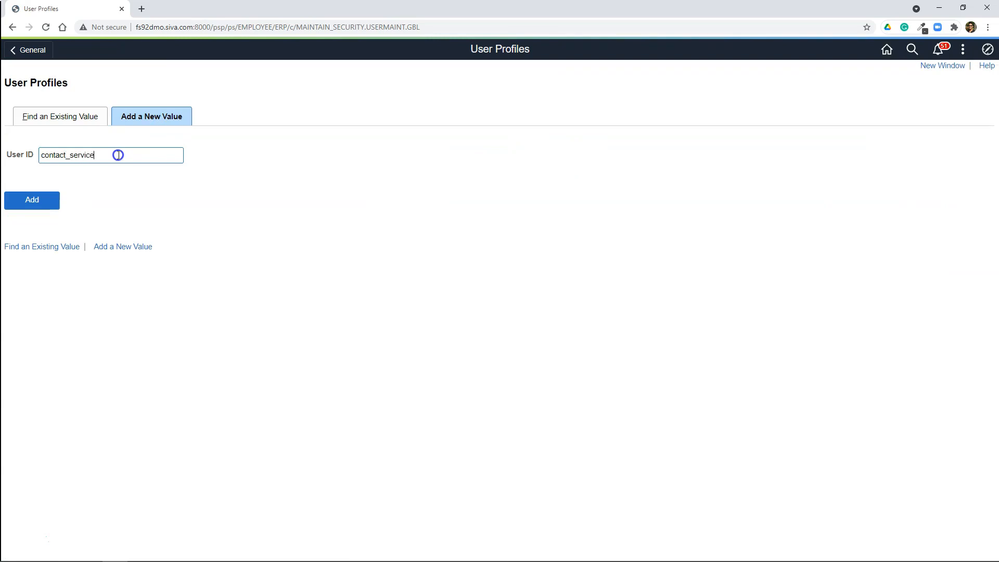
{"action": "left_click", "coordinate": [39, 199]}
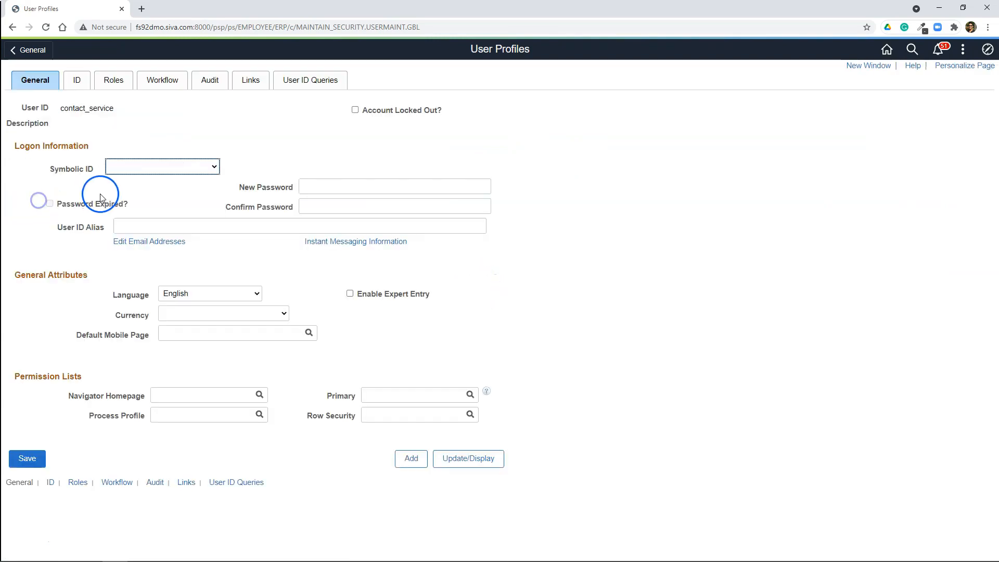
Step: Set the profile's Symbolic ID to SYSADM1, then enter and confirm the account password
{"action": "left_click", "coordinate": [134, 192]}
{"action": "left_click", "coordinate": [323, 186]}
{"action": "left_click", "coordinate": [301, 185]}
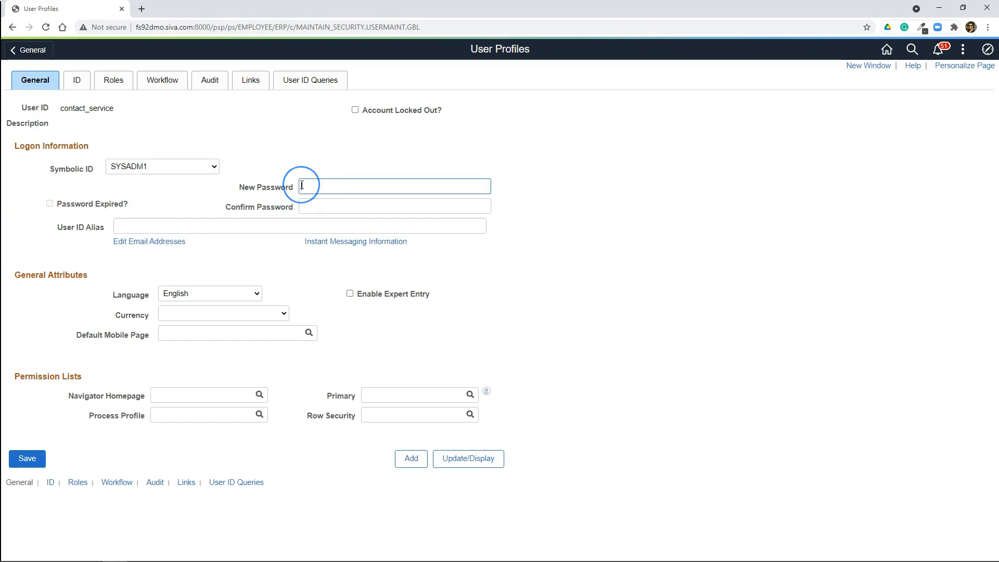
{"action": "type", "text": "••••••••"}
{"action": "left_click", "coordinate": [307, 205]}
{"action": "type", "text": "•••"}
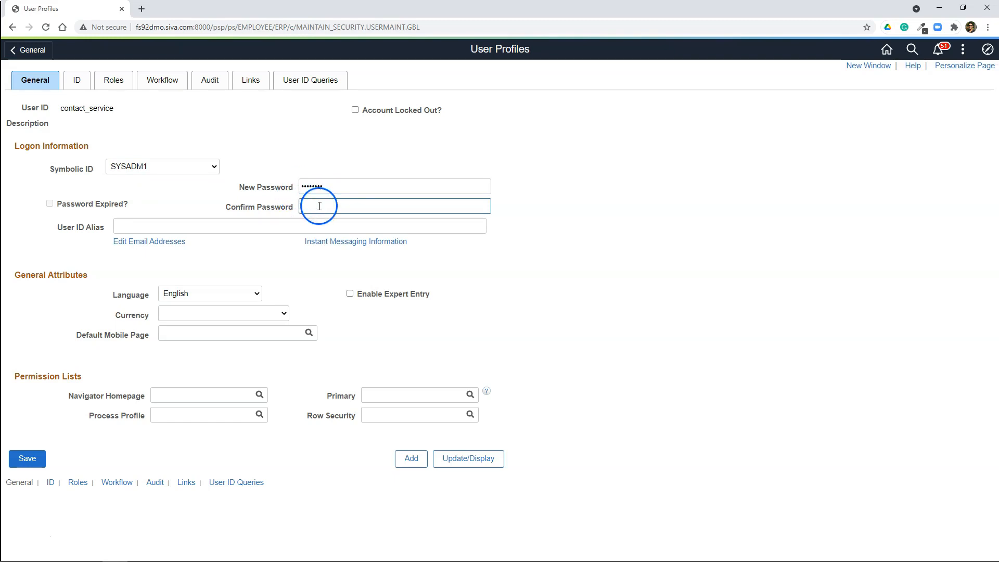
{"action": "type", "text": "•••"}
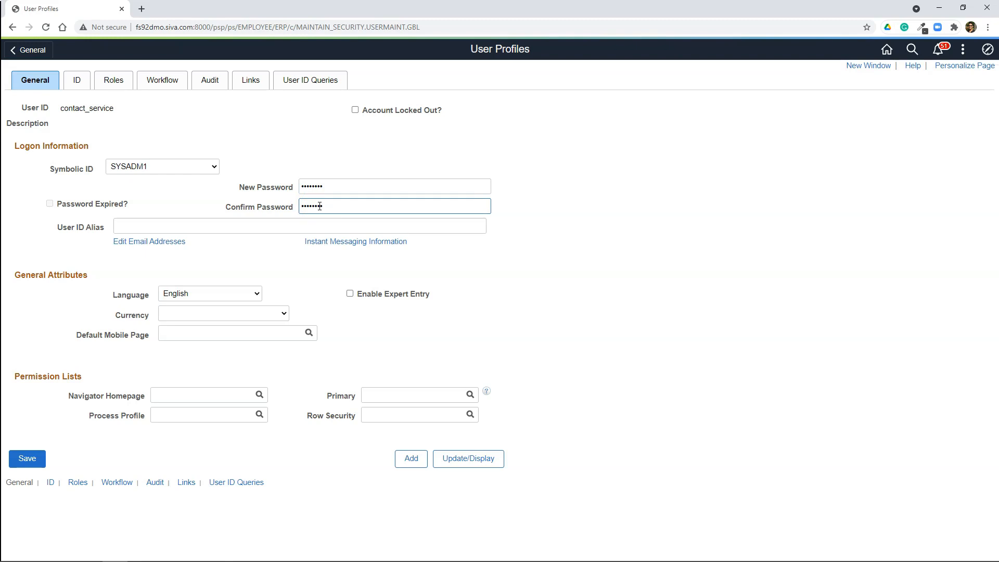
Step: Assign the EXT_CONTACT role to the contact_service user profile and try to save it
{"action": "left_click", "coordinate": [110, 82]}
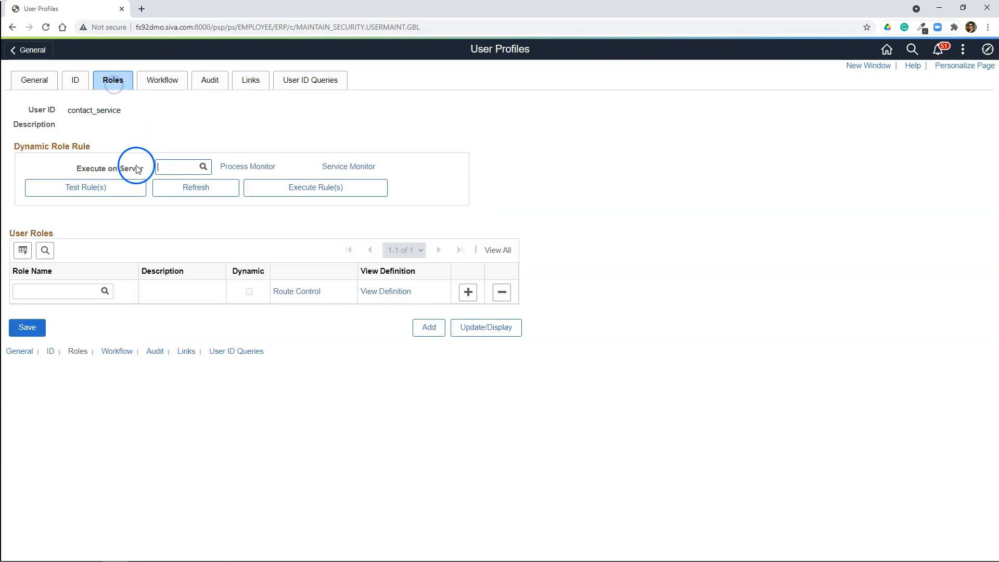
{"action": "left_click", "coordinate": [78, 292]}
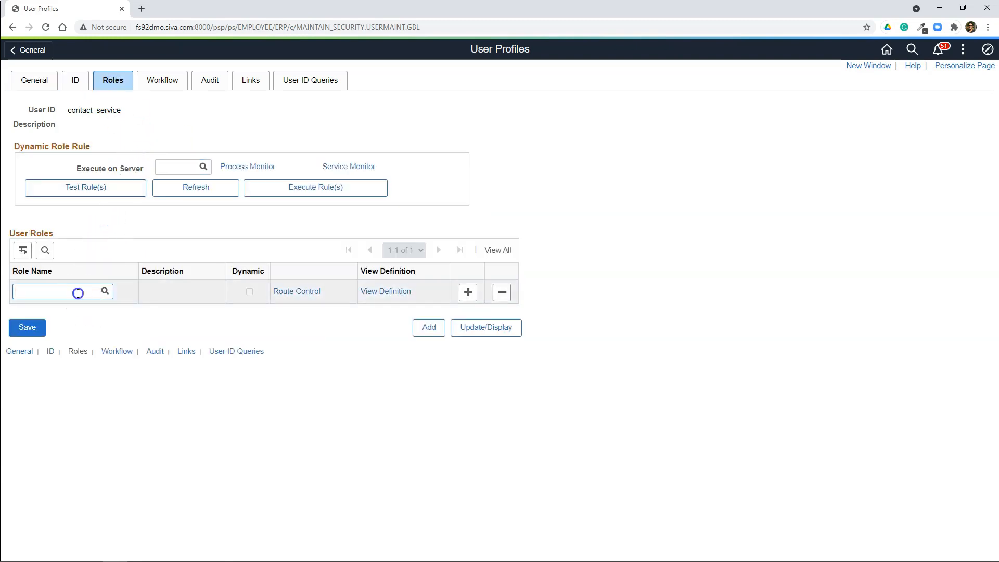
{"action": "type", "text": "ext_"}
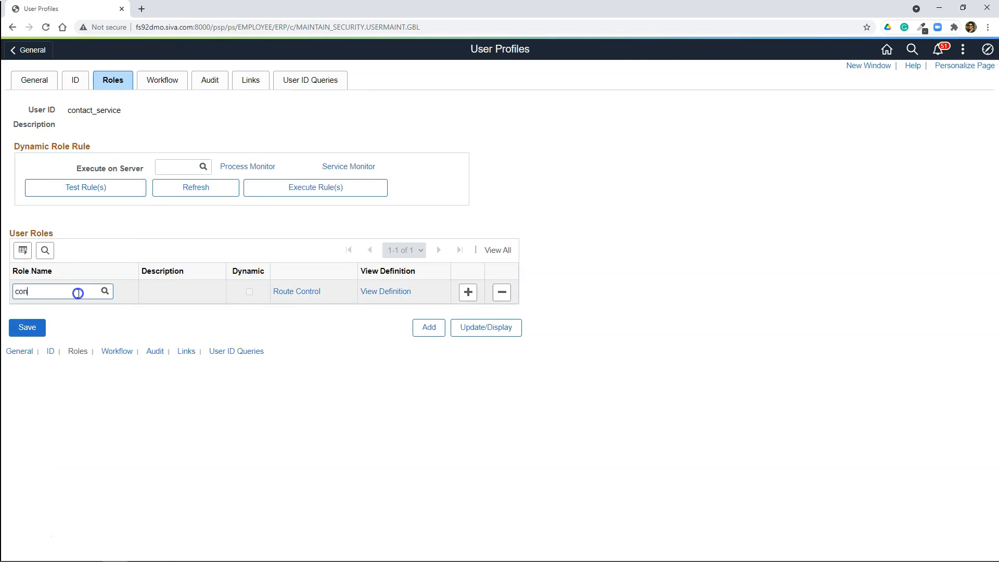
{"action": "left_click", "coordinate": [72, 327]}
{"action": "left_click", "coordinate": [24, 328]}
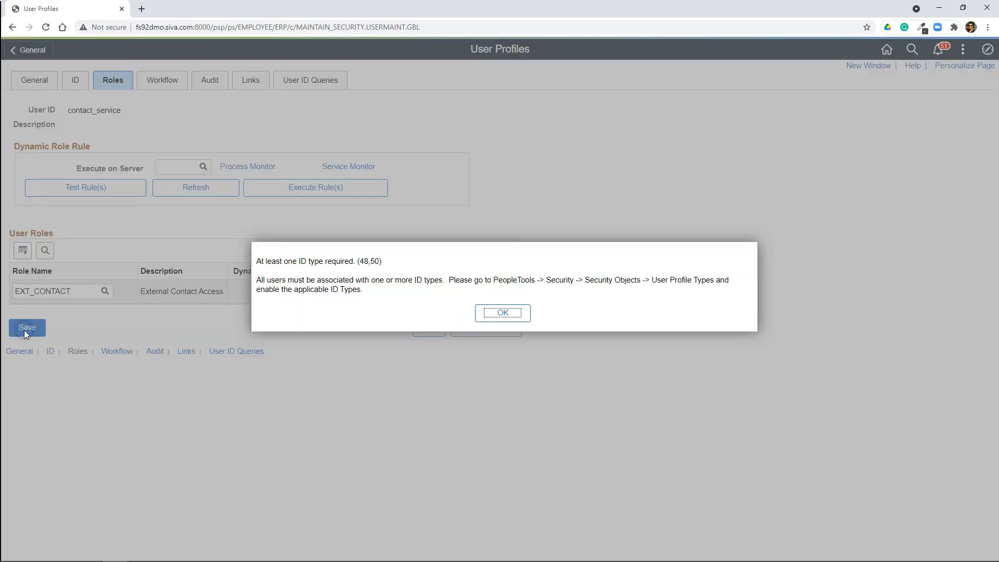
{"action": "left_click", "coordinate": [503, 312]}
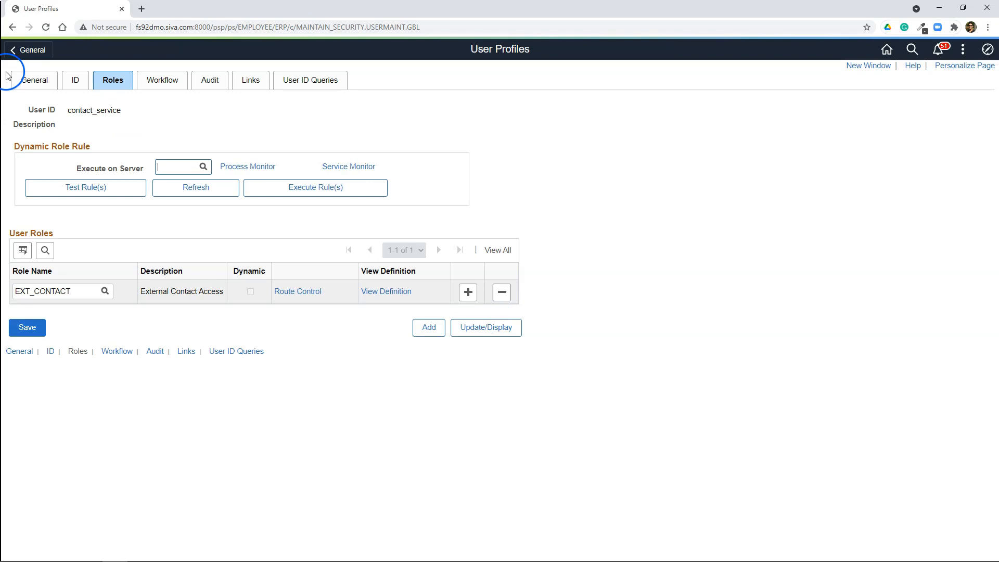
Step: Set the user profile's ID Type to None and save the profile
{"action": "left_click", "coordinate": [75, 80]}
{"action": "left_click", "coordinate": [139, 189]}
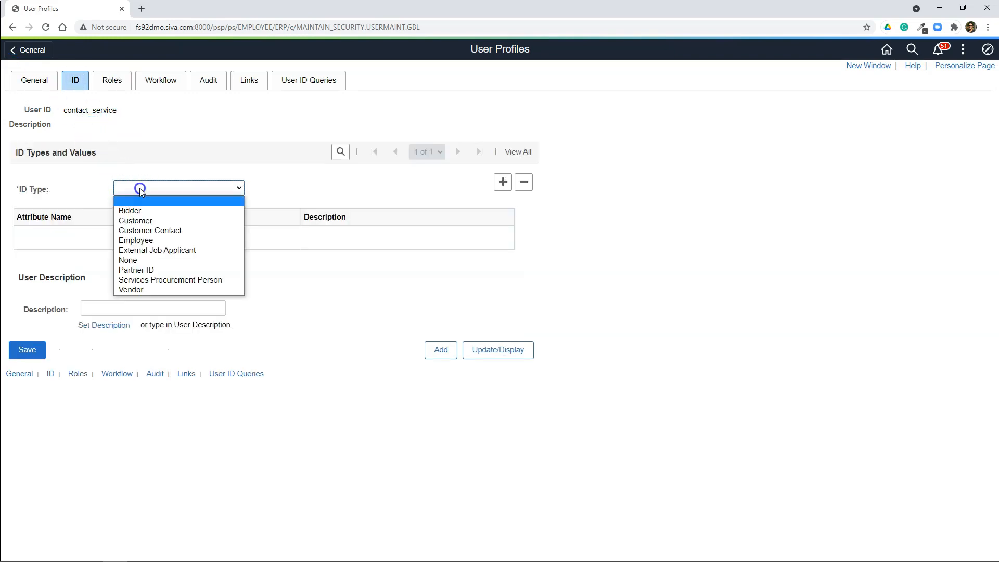
{"action": "left_click", "coordinate": [139, 260]}
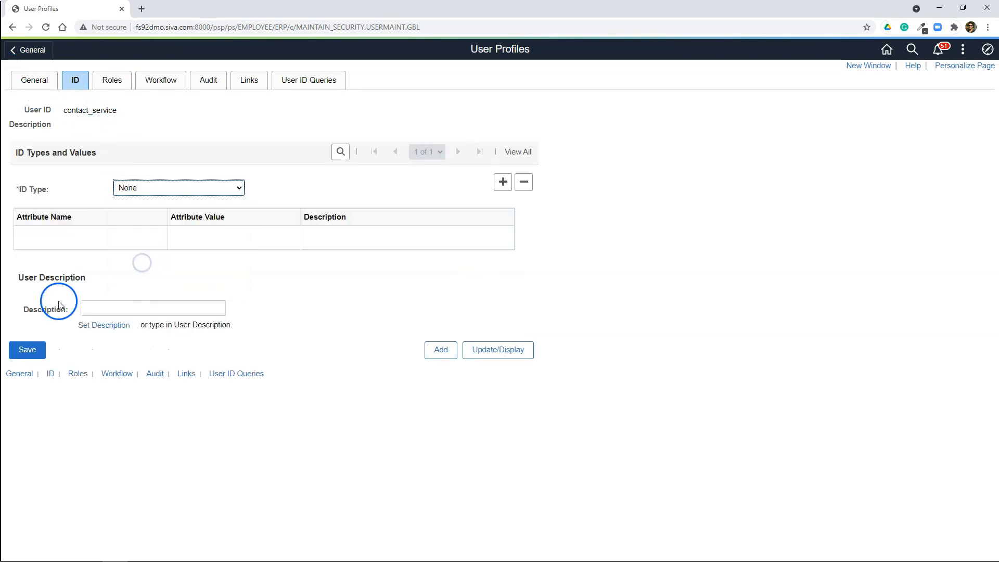
{"action": "left_click", "coordinate": [27, 350]}
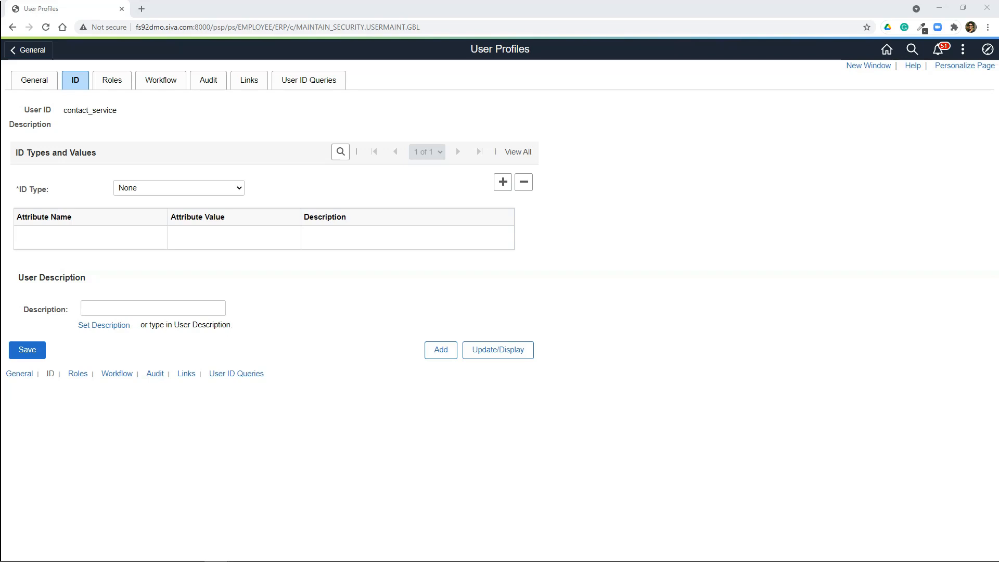
Step: Open the Nodes page under Integration Setup in PeopleTools Integration Broker
{"action": "left_click", "coordinate": [987, 49]}
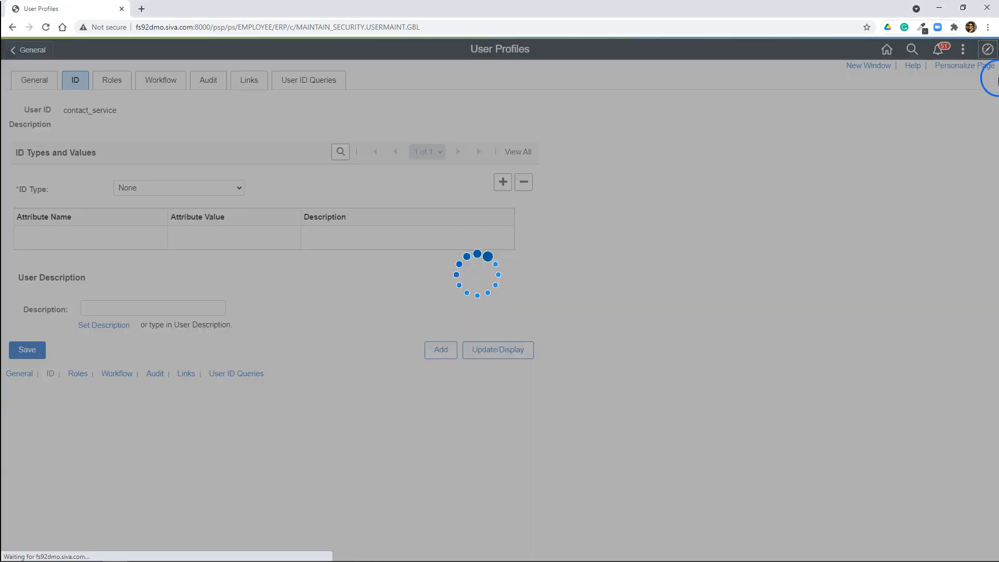
{"action": "left_click", "coordinate": [970, 237]}
{"action": "left_click", "coordinate": [910, 99]}
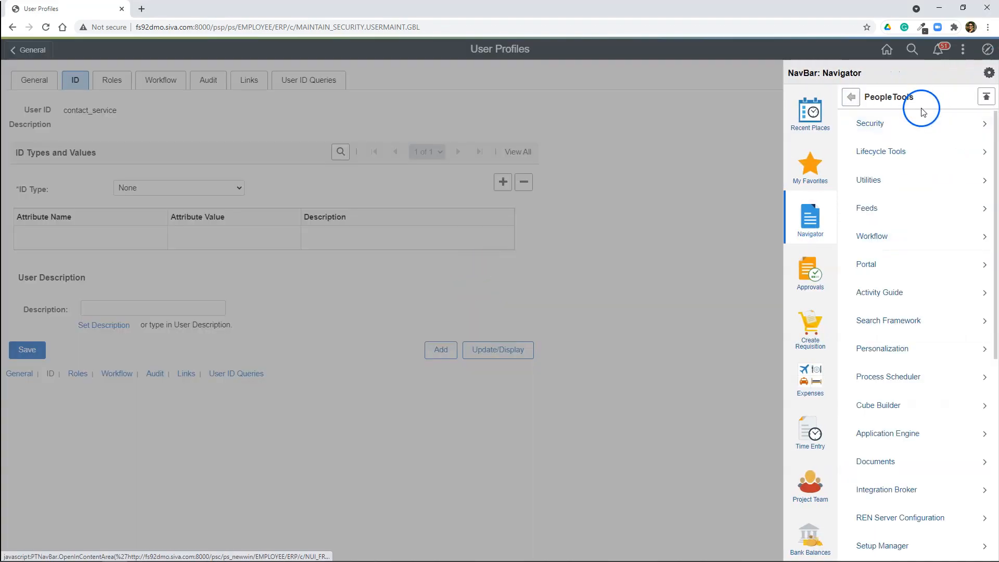
{"action": "left_click", "coordinate": [902, 494]}
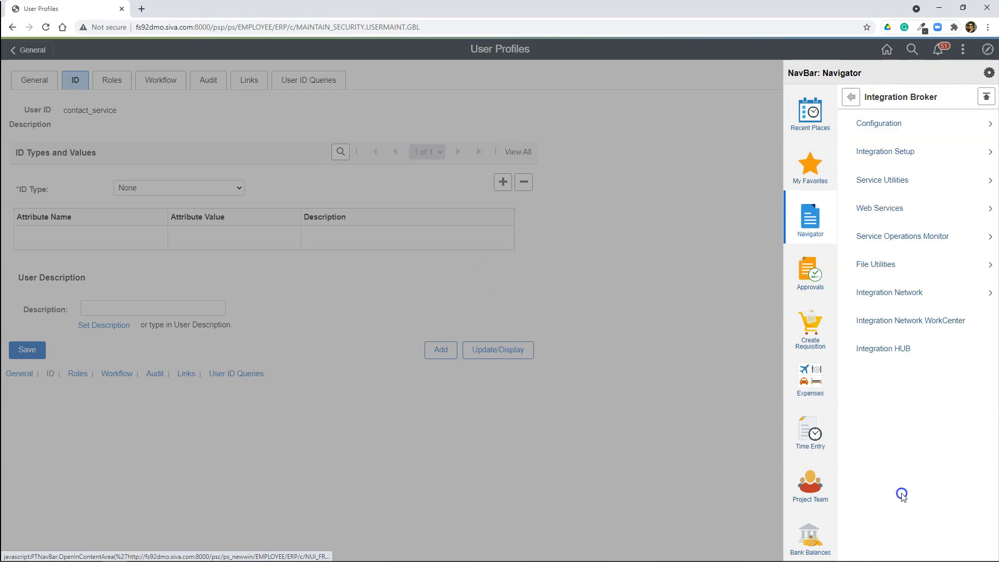
{"action": "left_click", "coordinate": [902, 151]}
{"action": "left_click", "coordinate": [868, 152]}
Step: Open the ANONYMOUS node and set its Default User ID to contact_service
{"action": "left_click", "coordinate": [191, 174]}
{"action": "type", "text": "anonymous"}
{"action": "key", "text": "Return"}
{"action": "left_click_drag", "start_coordinate": [168, 215], "coordinate": [79, 213]}
{"action": "type", "text": "contact_"}
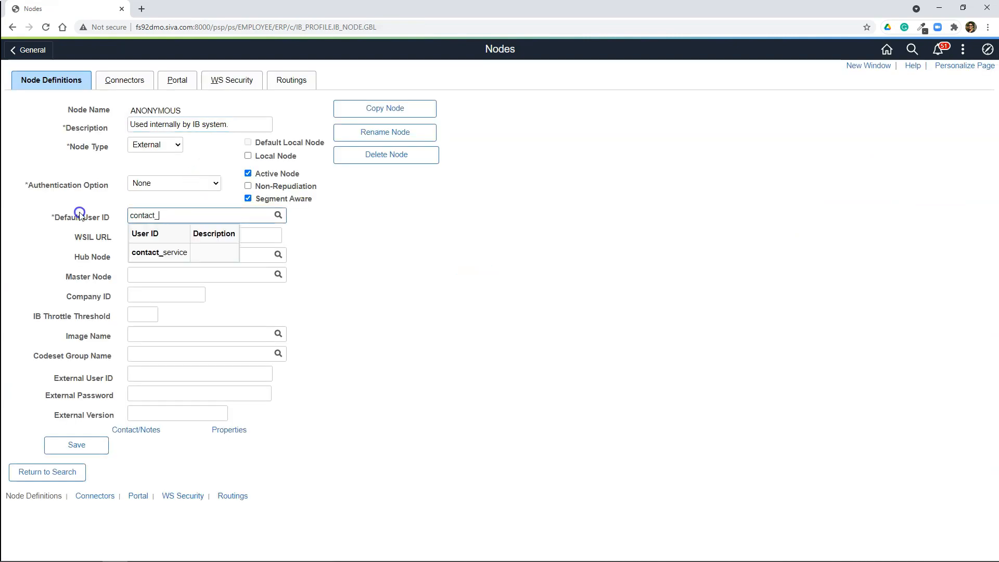
{"action": "left_click", "coordinate": [157, 257]}
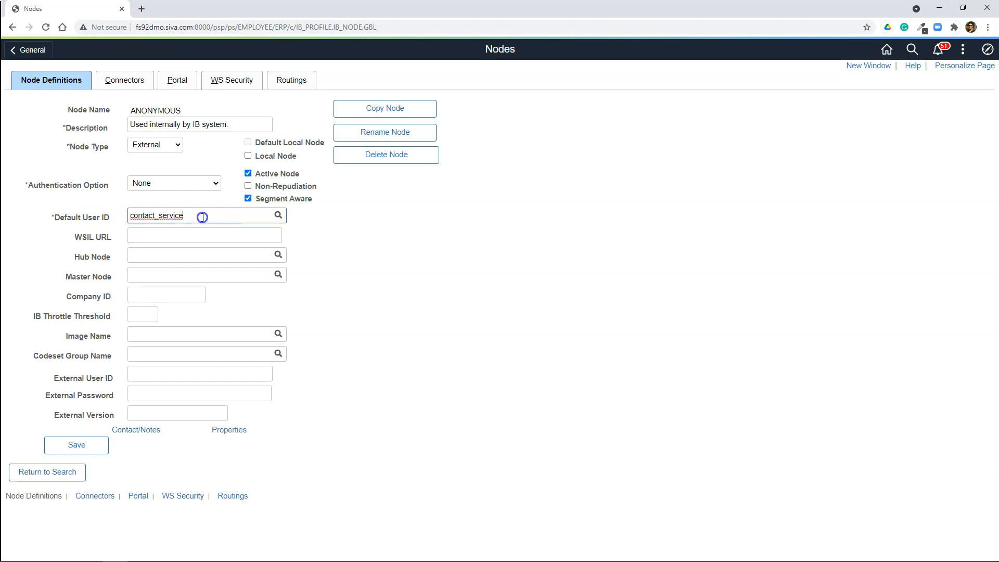
Step: Save the ANONYMOUS node with contact_service as its Default User ID
{"action": "left_click_drag", "start_coordinate": [197, 218], "coordinate": [122, 199]}
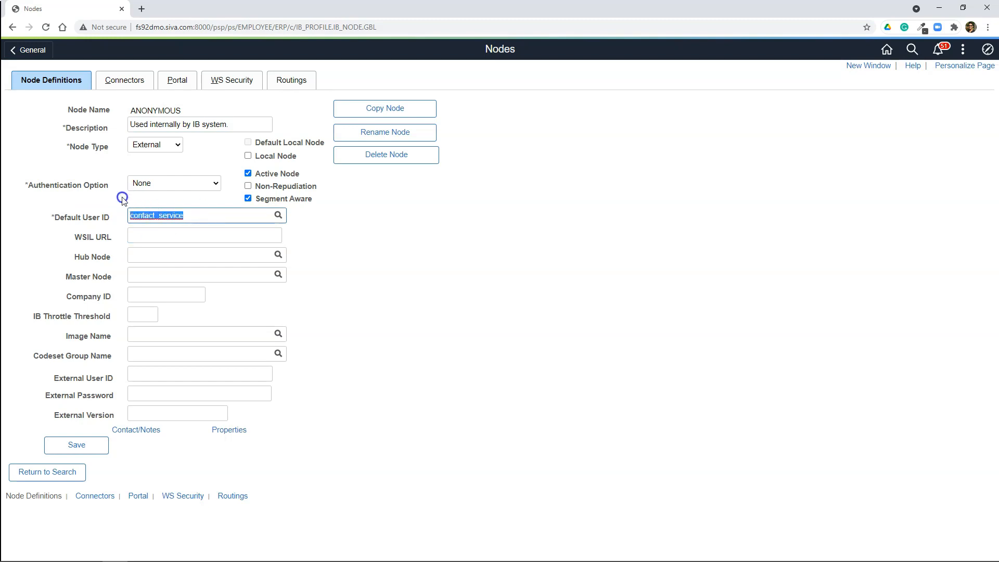
{"action": "left_click", "coordinate": [74, 441]}
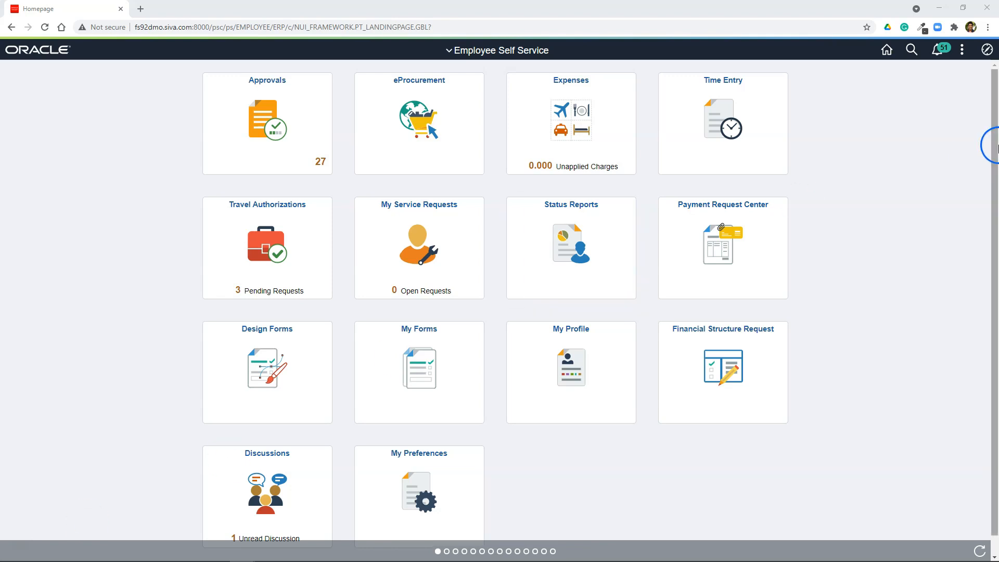
Step: Open the Provide Web Service wizard under Web Services in PeopleTools Integration Broker
{"action": "left_click", "coordinate": [987, 50]}
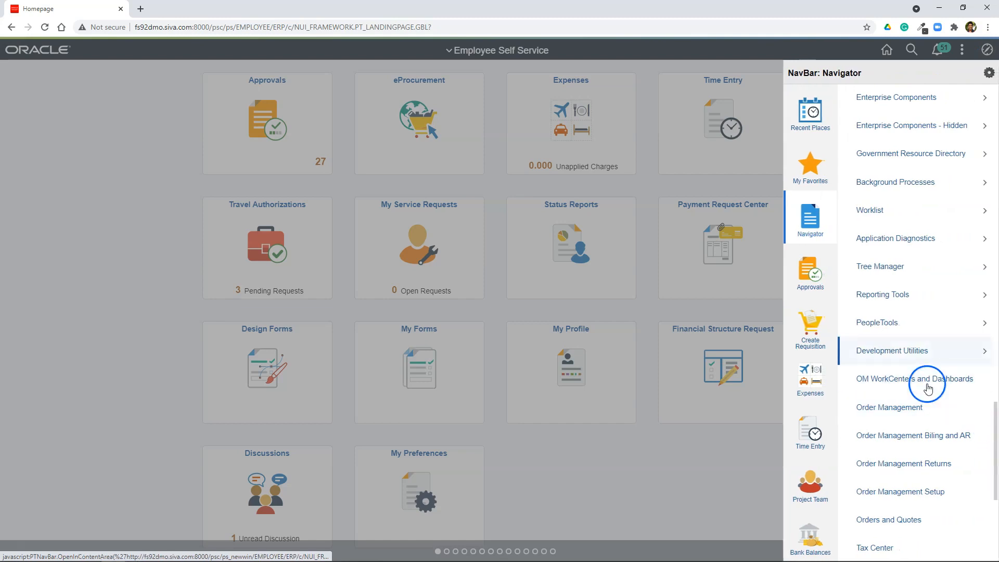
{"action": "left_click", "coordinate": [885, 323]}
{"action": "left_click", "coordinate": [905, 489]}
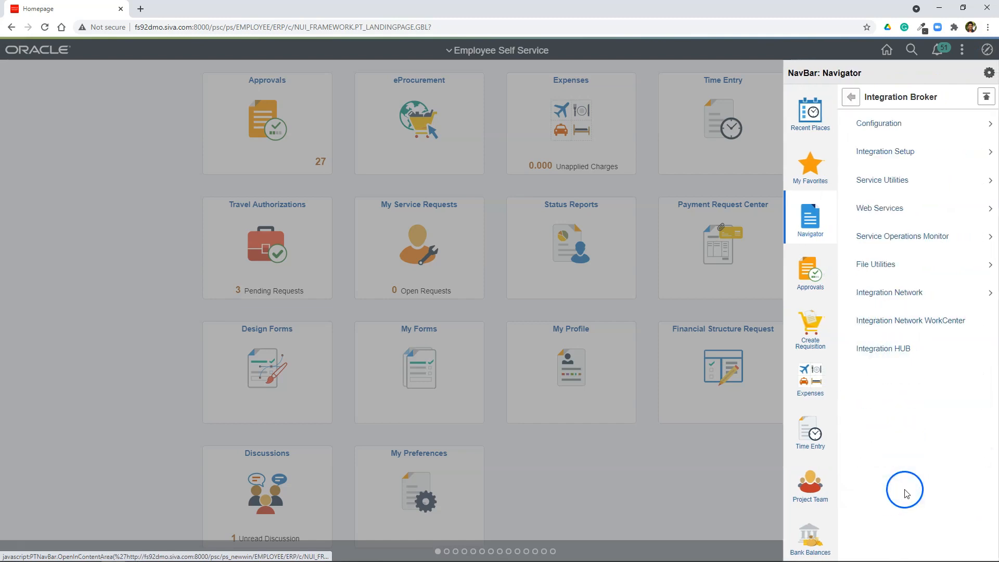
{"action": "left_click", "coordinate": [876, 207]}
{"action": "left_click", "coordinate": [885, 151]}
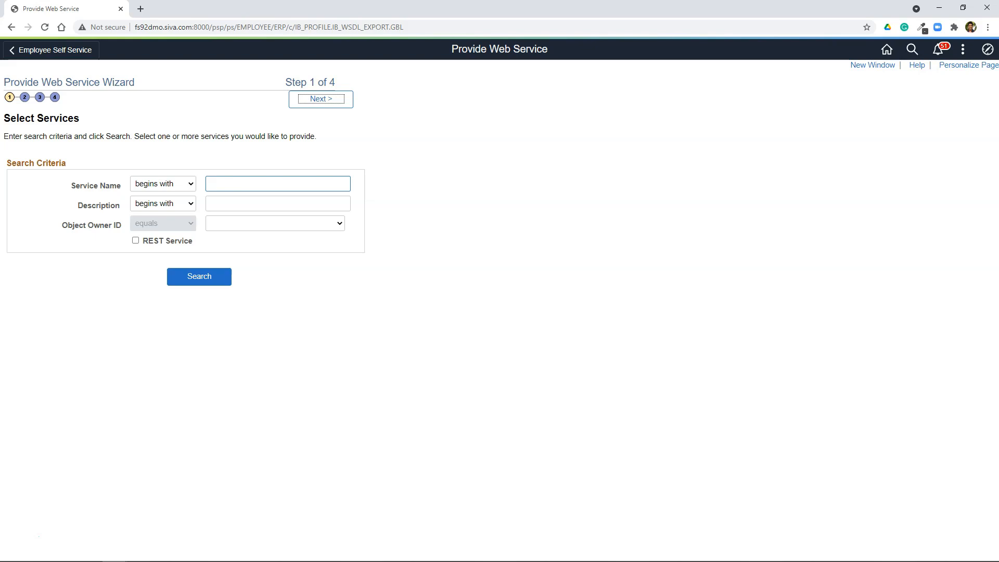
Step: Search for the CONTACT_SYNC service and proceed with it selected to the service operations step
{"action": "left_click", "coordinate": [264, 182]}
{"action": "type", "text": "CONTACT_SYNC"}
{"action": "left_click", "coordinate": [213, 228]}
{"action": "left_click", "coordinate": [196, 280]}
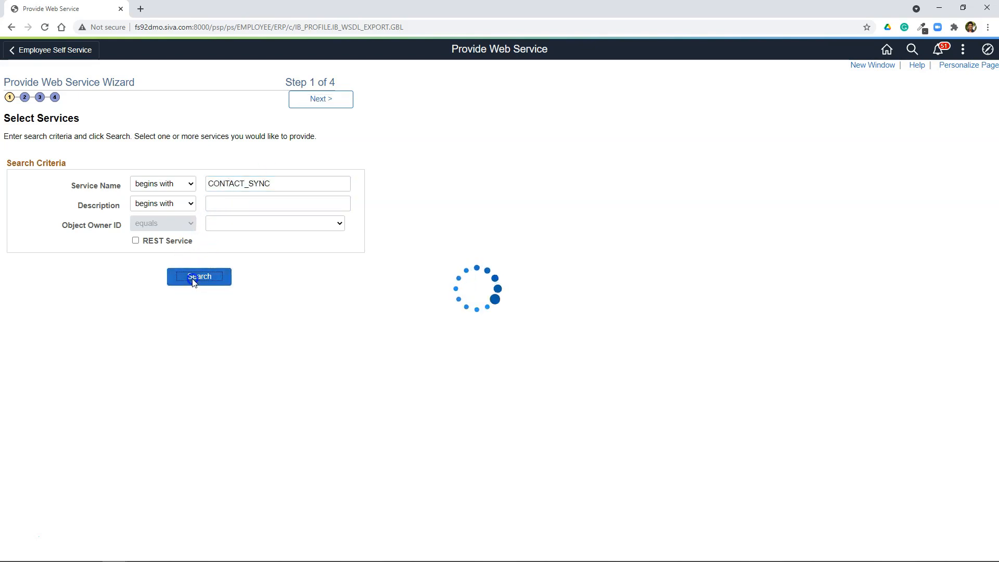
{"action": "left_click", "coordinate": [323, 100]}
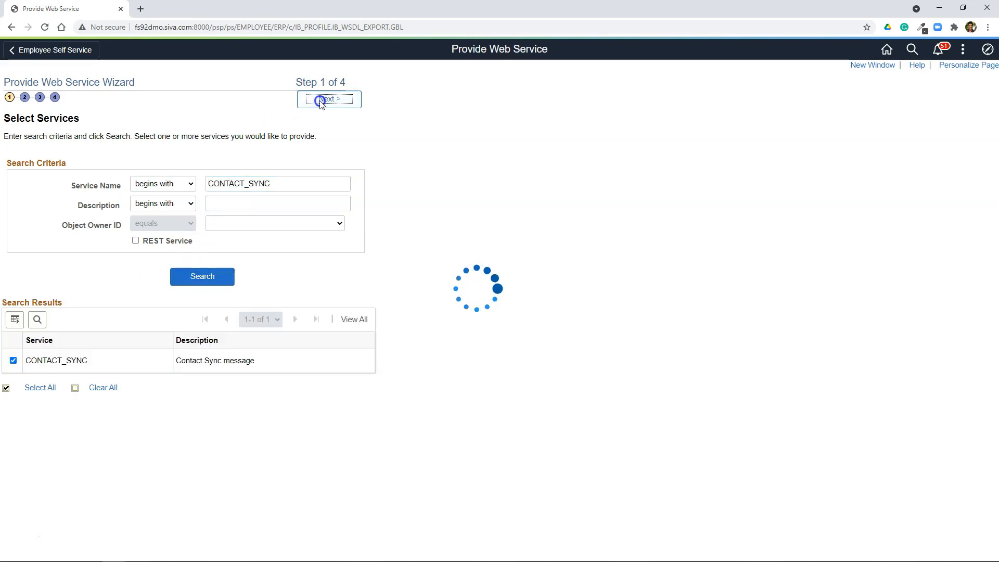
Step: Select the CONTACT_SYNC.VERSION_1 operation and finish the wizard, publishing the WSDL to the WSDL Repository only
{"action": "left_click", "coordinate": [30, 266]}
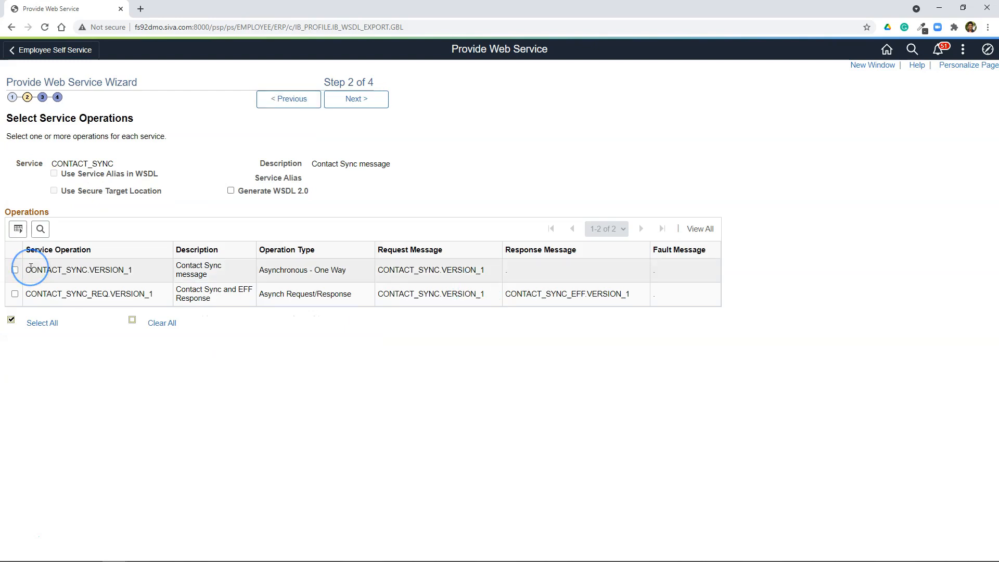
{"action": "left_click", "coordinate": [16, 270]}
{"action": "left_click", "coordinate": [353, 98]}
{"action": "left_click", "coordinate": [354, 102]}
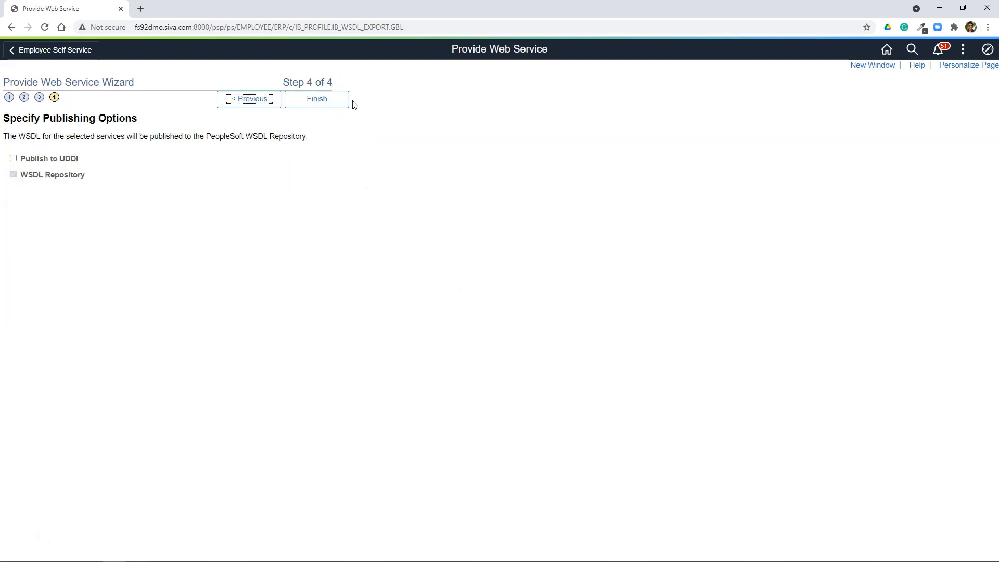
{"action": "left_click", "coordinate": [328, 100]}
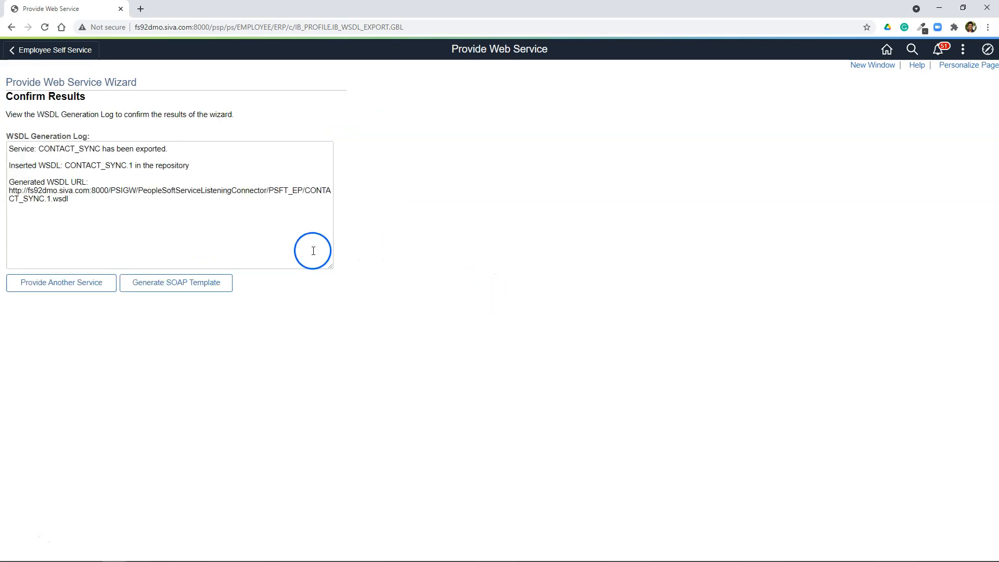
Step: Copy the generated WSDL URL from the generation log and view it in a new browser tab
{"action": "left_click_drag", "start_coordinate": [91, 206], "coordinate": [59, 211]}
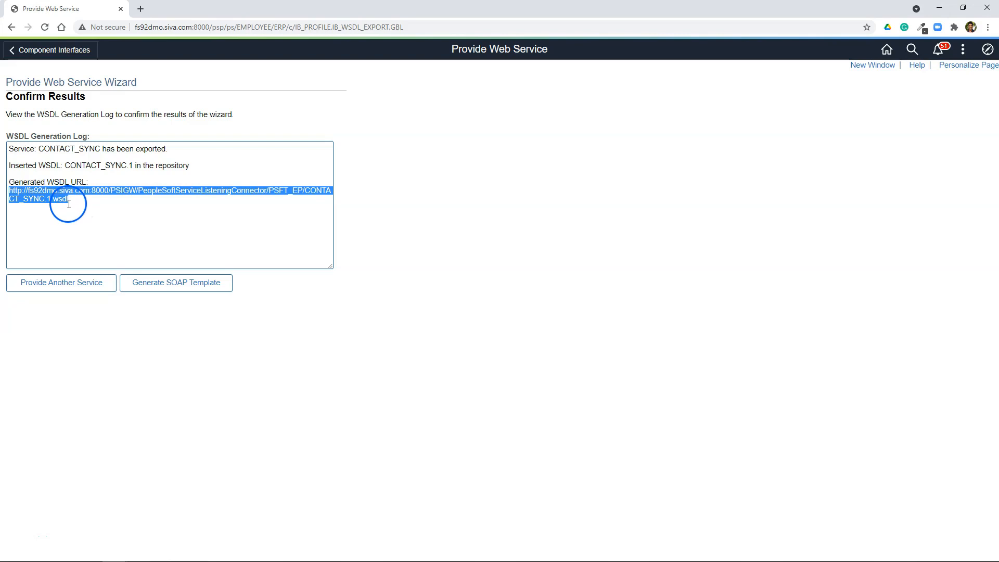
{"action": "left_click", "coordinate": [81, 199]}
{"action": "left_click_drag", "start_coordinate": [81, 200], "coordinate": [8, 194]}
{"action": "key", "text": "ctrl+c"}
{"action": "left_click", "coordinate": [140, 8]}
{"action": "key", "text": "ctrl+v"}
{"action": "key", "text": "Return"}
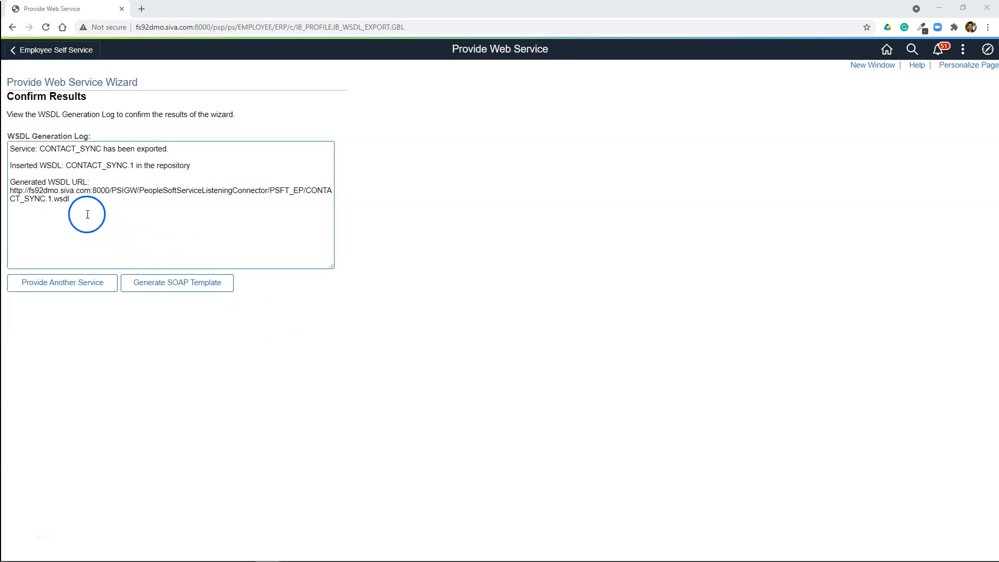
Step: Copy the CONTACT_SYNC.1.wsdl URL from the WSDL generation log and minimize the browser
{"action": "left_click_drag", "start_coordinate": [78, 202], "coordinate": [16, 193]}
{"action": "right_click", "coordinate": [15, 193]}
{"action": "left_click", "coordinate": [33, 197]}
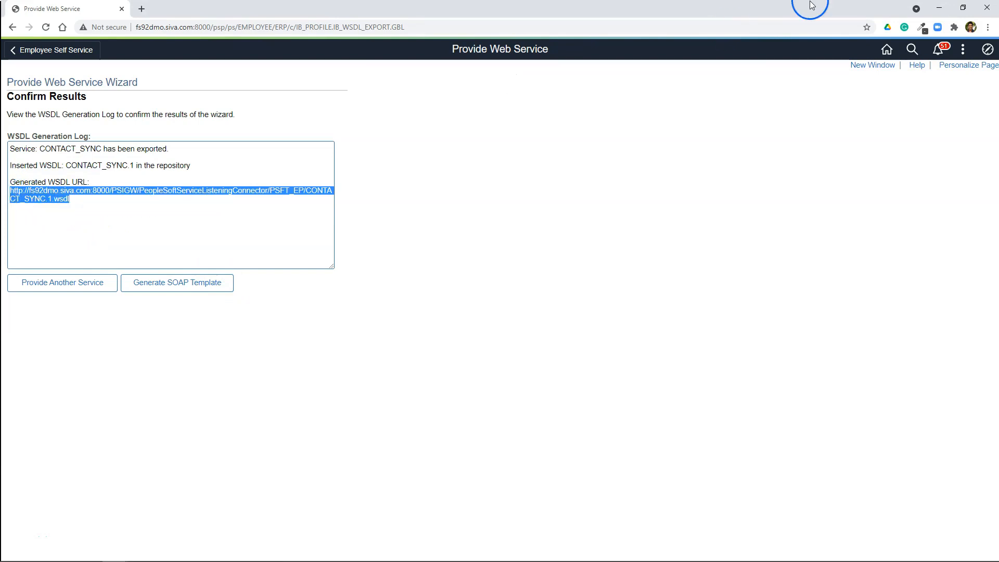
{"action": "left_click", "coordinate": [939, 8]}
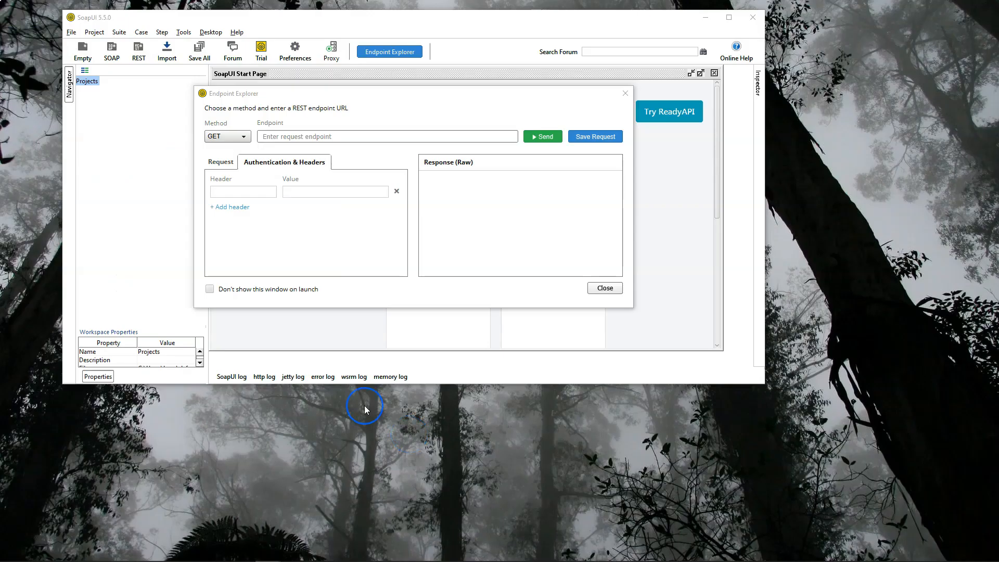
Step: In SoapUI, dismiss the Endpoint Explorer and create a SOAP project named DemoWebService from the copied WSDL URL, with sample requests
{"action": "left_click", "coordinate": [605, 288]}
{"action": "left_click", "coordinate": [115, 55]}
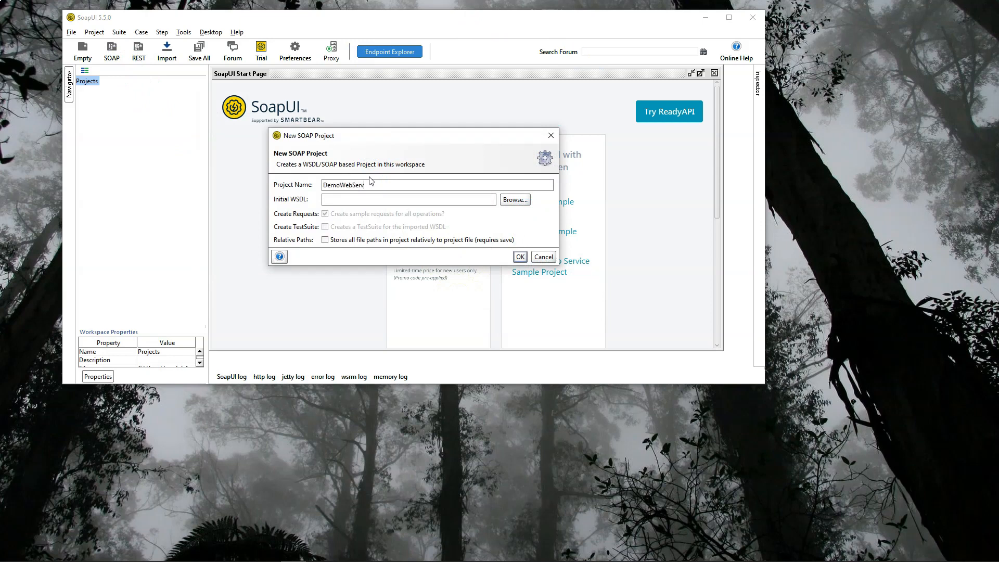
{"action": "left_click", "coordinate": [350, 201]}
{"action": "key", "text": "ctrl+v"}
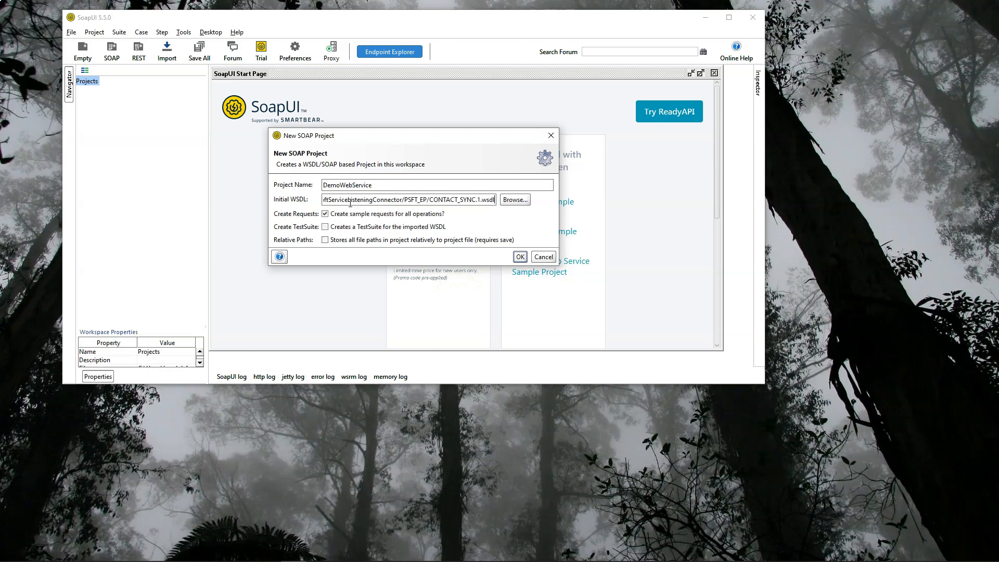
{"action": "left_click", "coordinate": [520, 256]}
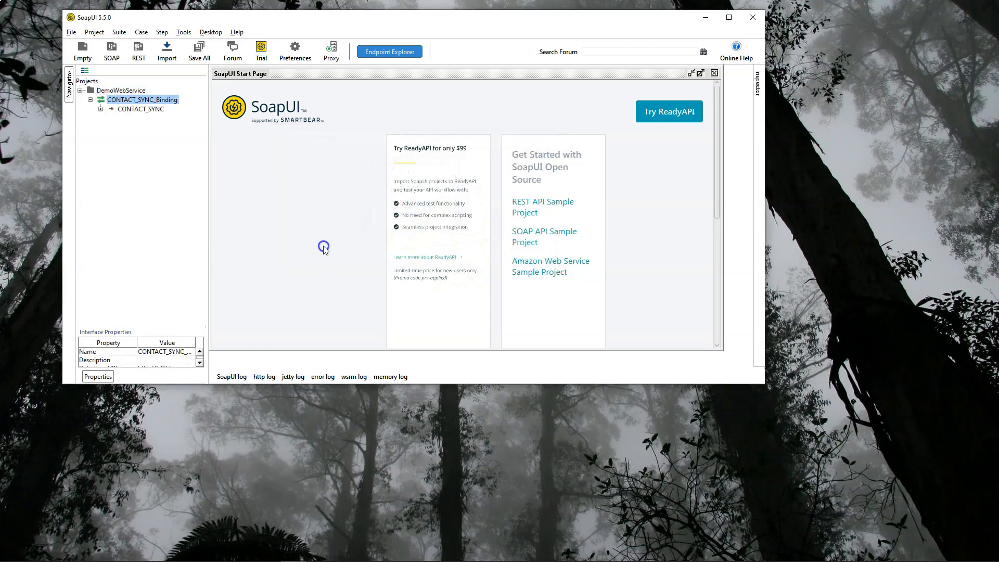
Step: Open Request 1 of the CONTACT_SYNC operation and maximize the SoapUI window
{"action": "left_click", "coordinate": [101, 110]}
{"action": "left_click", "coordinate": [138, 119]}
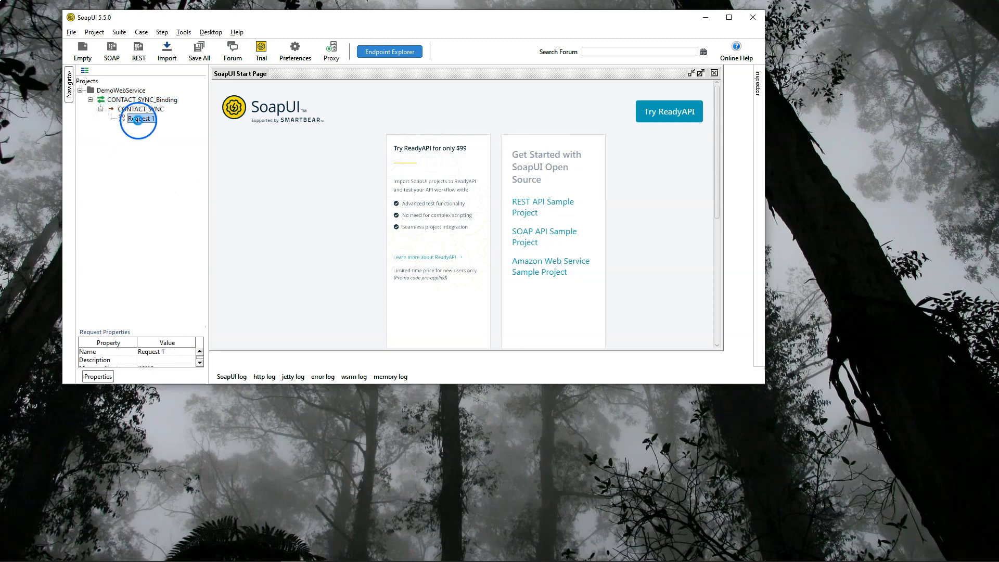
{"action": "double_click", "coordinate": [138, 120]}
{"action": "left_click", "coordinate": [729, 17]}
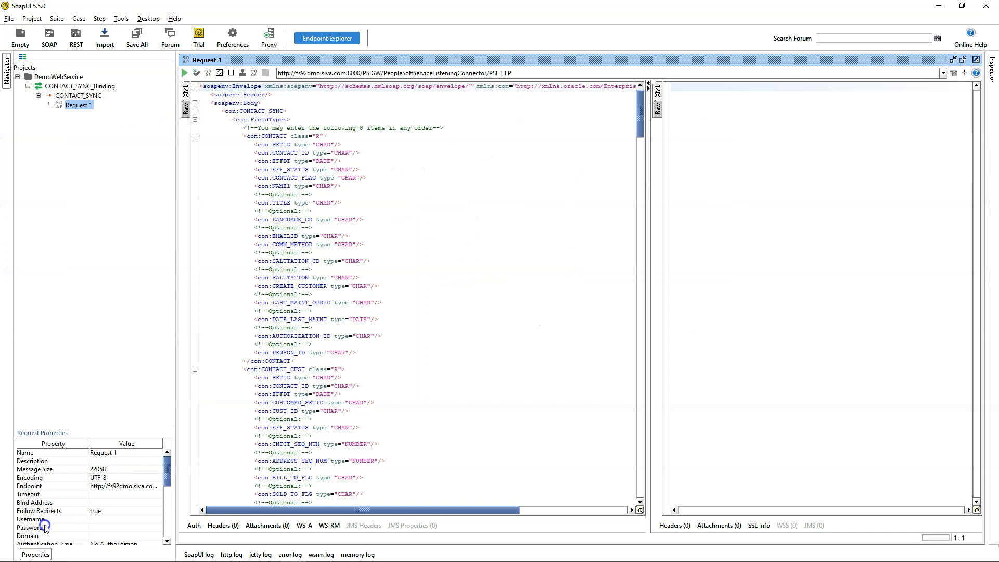
Step: Fill the request's CONTACT transaction with sample data, including SETID SHARE, EFFDT 1900-01-01, EFF_STATUS A, TITLE Engineer and LANGUAGE_CD ENG
{"action": "scroll", "coordinate": [290, 379], "scroll_direction": "down", "scroll_amount": 3}
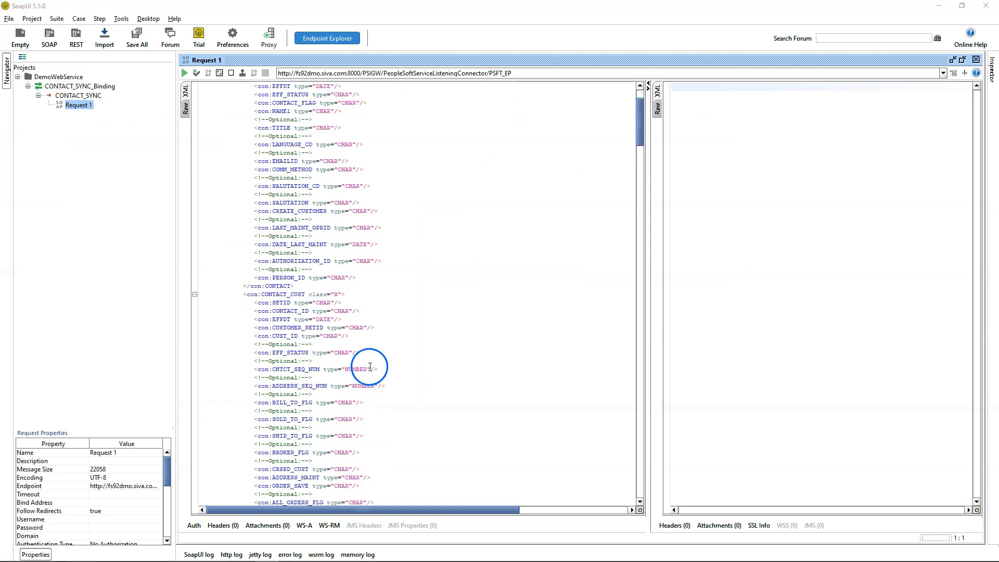
{"action": "scroll", "coordinate": [370, 367], "scroll_direction": "down", "scroll_amount": 20}
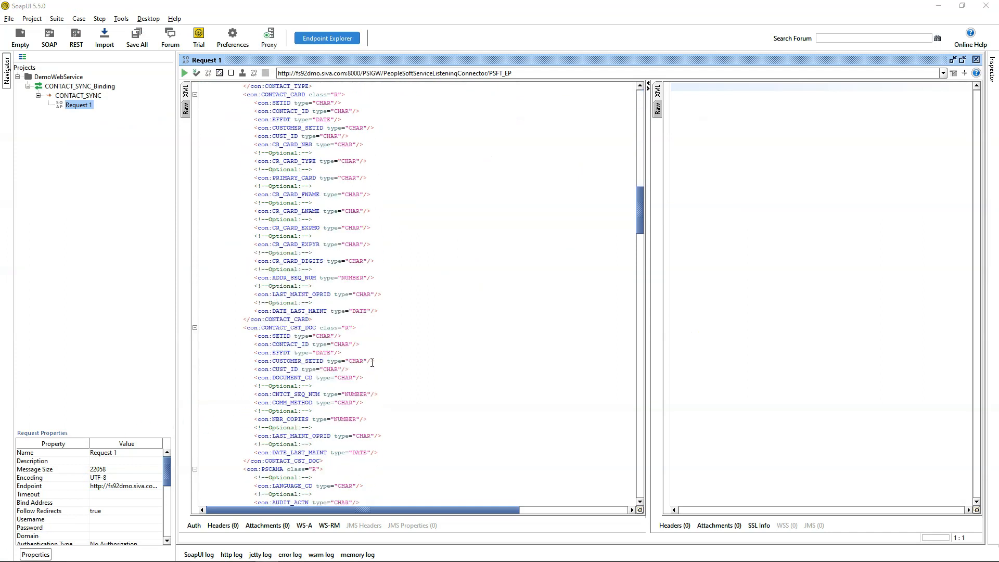
{"action": "scroll", "coordinate": [372, 363], "scroll_direction": "down", "scroll_amount": 15}
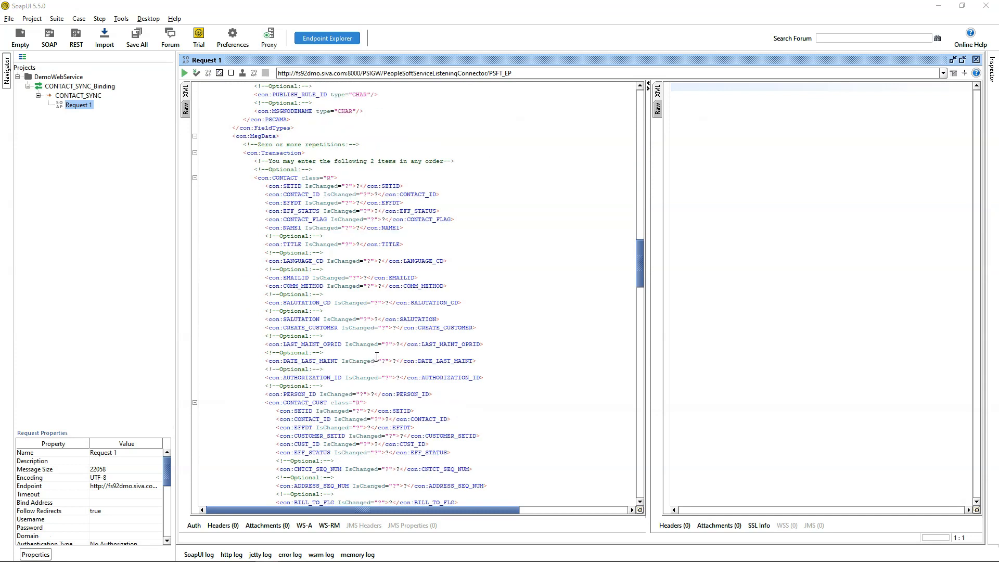
{"action": "scroll", "coordinate": [377, 357], "scroll_direction": "down", "scroll_amount": 3}
{"action": "scroll", "coordinate": [378, 350], "scroll_direction": "up", "scroll_amount": 2}
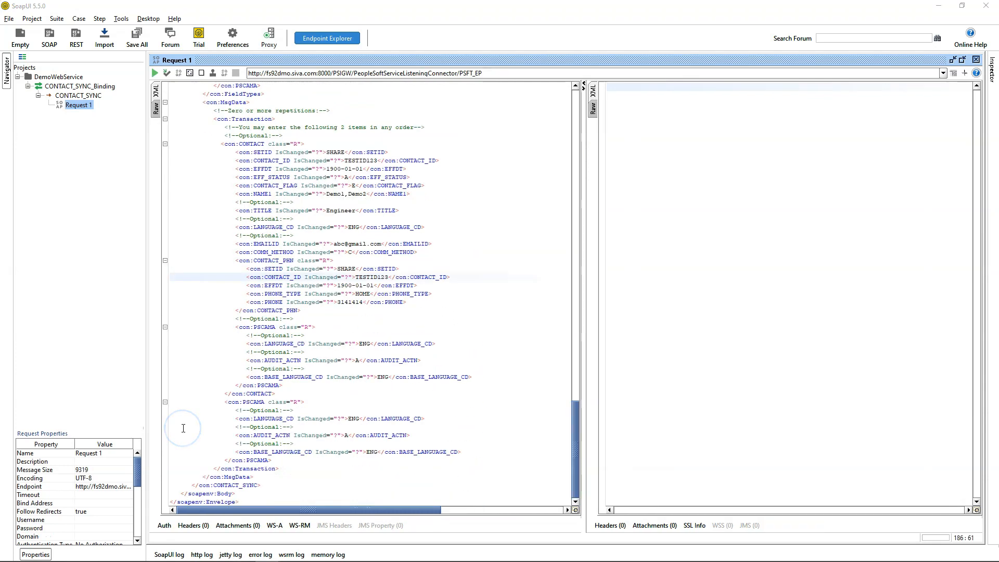
{"action": "left_click", "coordinate": [349, 252]}
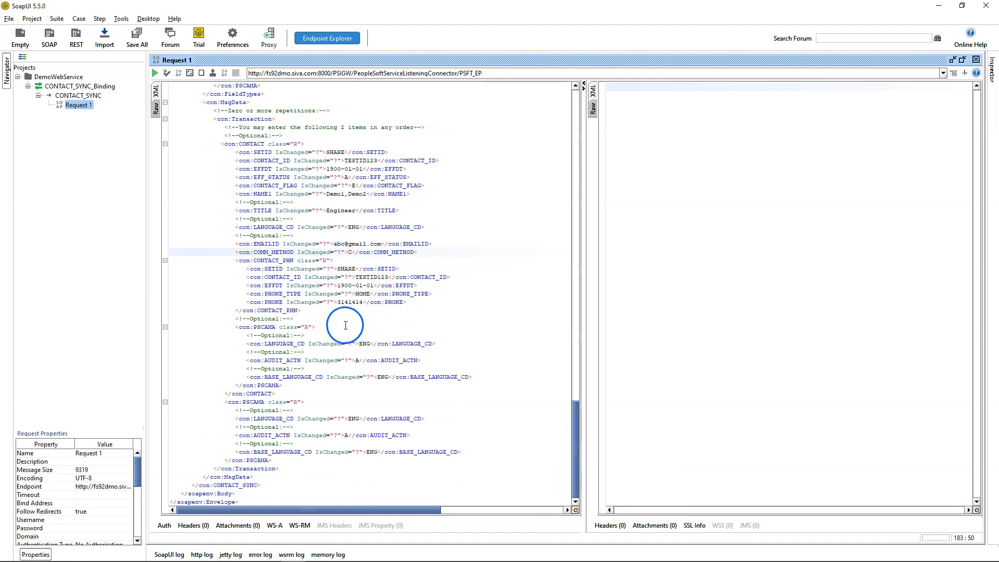
Step: Submit the CONTACT_SYNC request without credentials and examine the default message in the response
{"action": "mouse_move", "coordinate": [578, 423]}
{"action": "left_mouse_down"}
{"action": "mouse_move", "coordinate": [576, 379]}
{"action": "mouse_move", "coordinate": [581, 441]}
{"action": "left_mouse_up"}
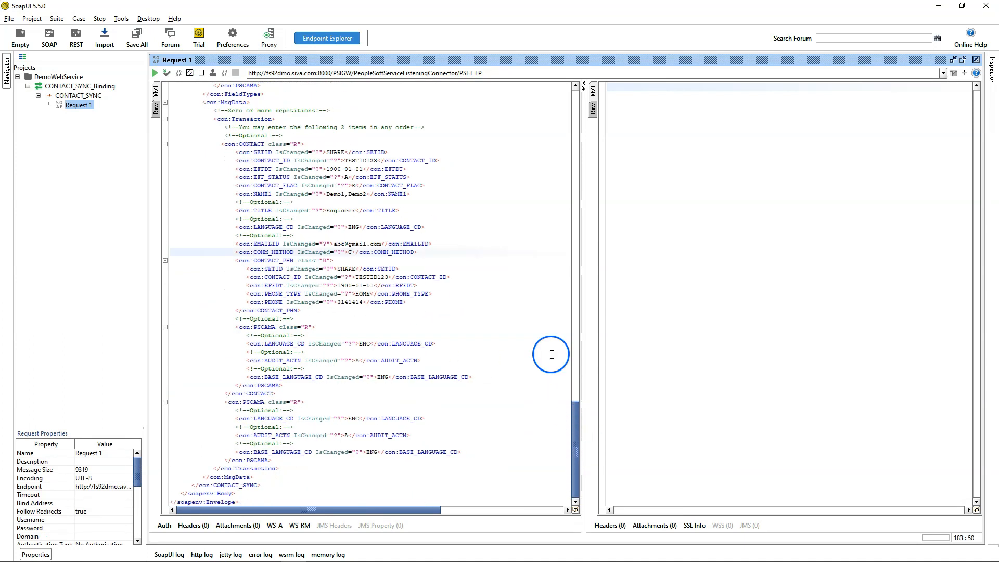
{"action": "left_click", "coordinate": [157, 74]}
{"action": "left_click_drag", "start_coordinate": [720, 170], "coordinate": [930, 170]}
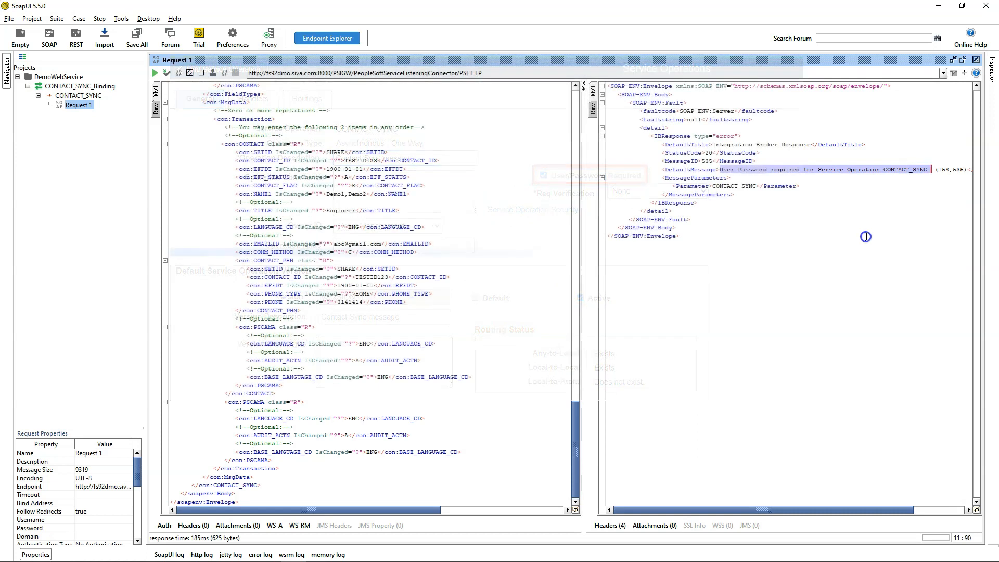
Step: Set the request's Username property to contact_service and enter the account password in the Password property
{"action": "mouse_move", "coordinate": [137, 471]}
{"action": "left_mouse_down"}
{"action": "mouse_move", "coordinate": [133, 506]}
{"action": "mouse_move", "coordinate": [131, 489]}
{"action": "left_mouse_up"}
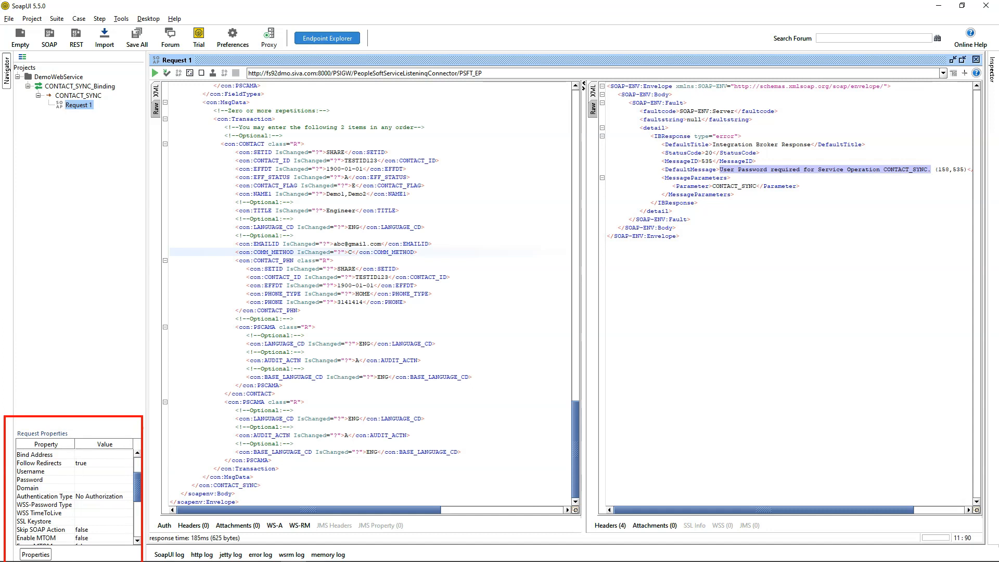
{"action": "left_click", "coordinate": [83, 471]}
{"action": "type", "text": "contact"}
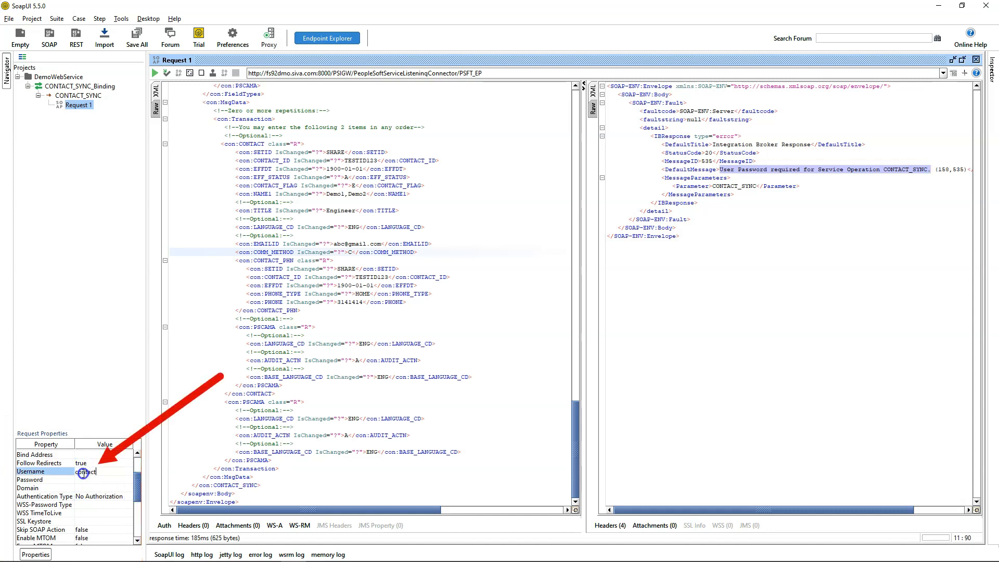
{"action": "type", "text": "_service"}
{"action": "left_click", "coordinate": [86, 479]}
{"action": "type", "text": "p"}
{"action": "left_click", "coordinate": [321, 283]}
Step: Add a WSS Username Token of type PasswordText to the request and check the security block in its header
{"action": "left_click_drag", "start_coordinate": [576, 432], "coordinate": [582, 136]}
{"action": "scroll", "coordinate": [579, 151], "scroll_direction": "up", "scroll_amount": 3}
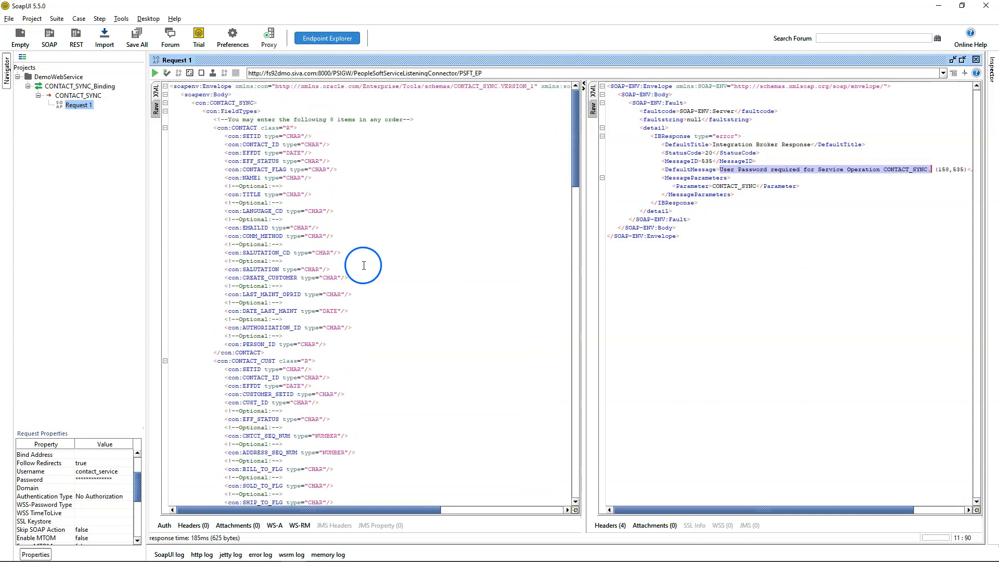
{"action": "right_click", "coordinate": [370, 260]}
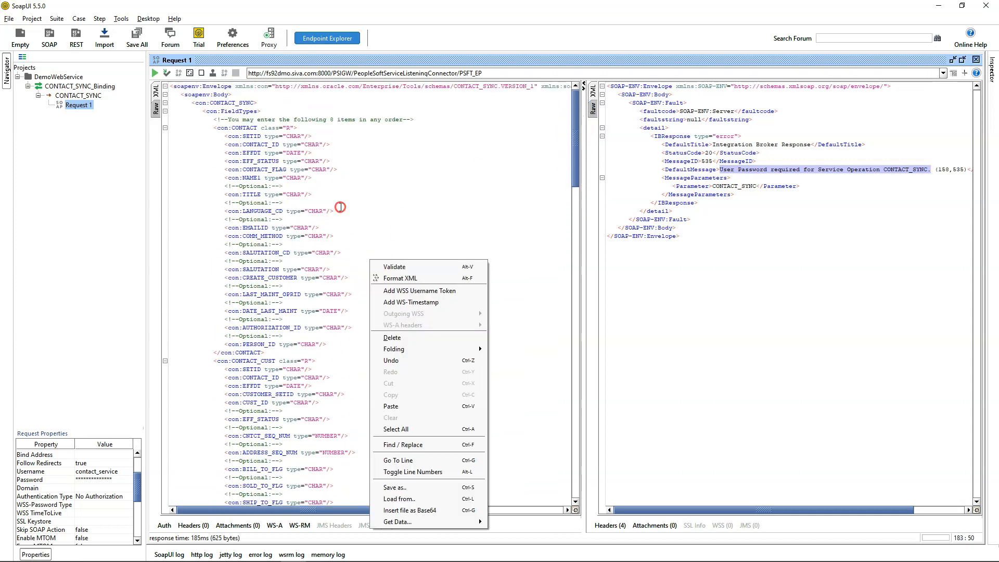
{"action": "right_click", "coordinate": [340, 207]}
{"action": "right_click", "coordinate": [339, 207]}
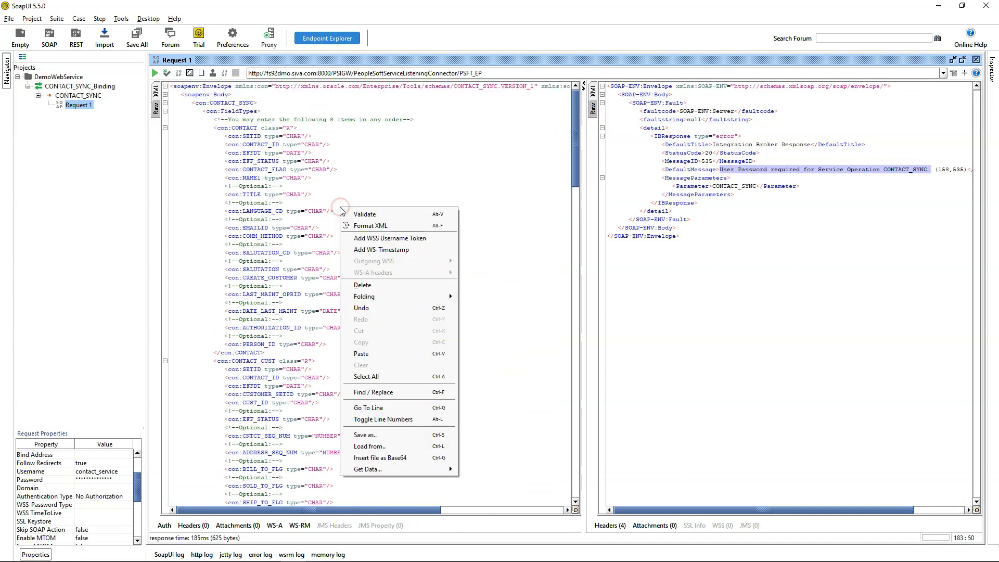
{"action": "left_click", "coordinate": [375, 239]}
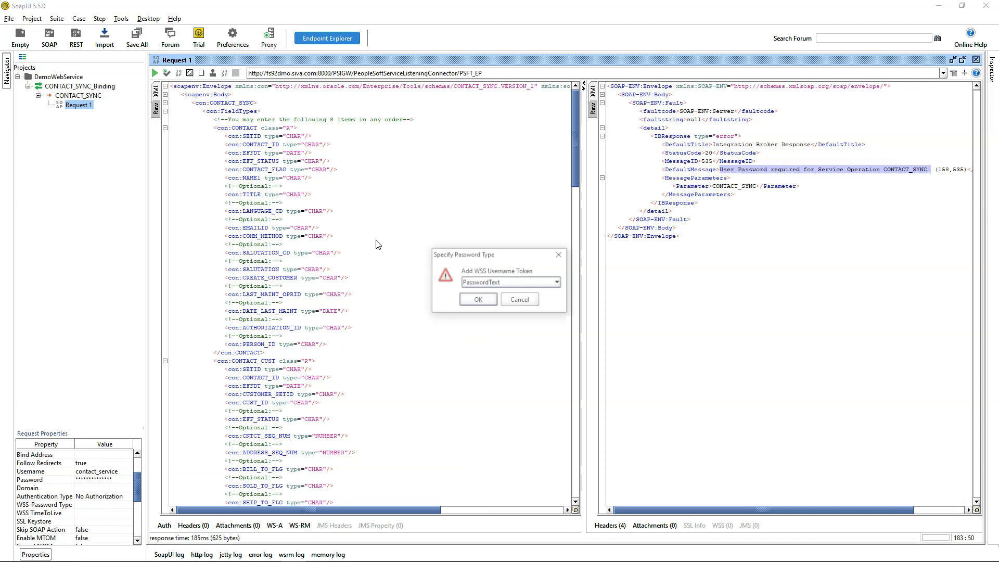
{"action": "left_click", "coordinate": [473, 301]}
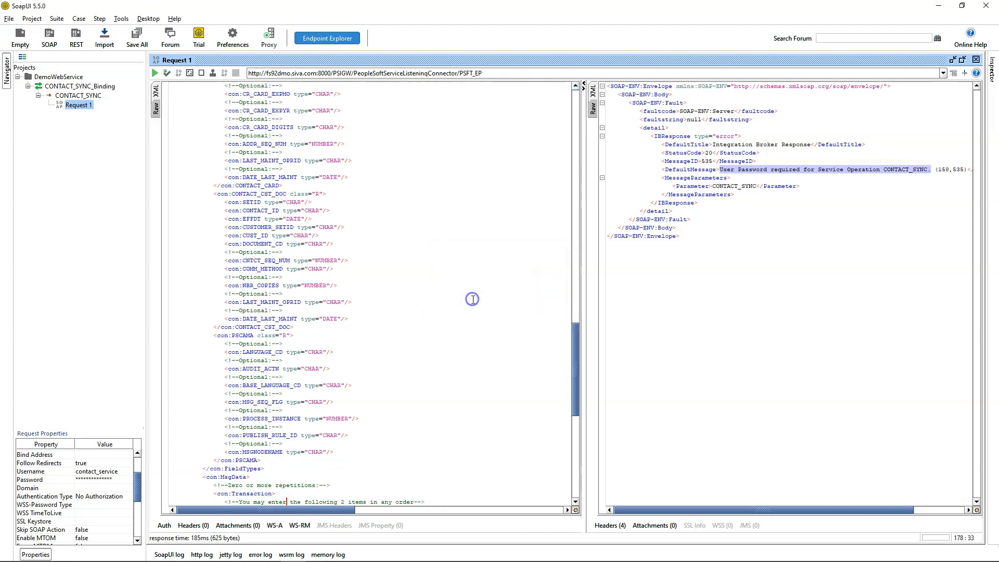
{"action": "left_click_drag", "start_coordinate": [192, 103], "coordinate": [255, 164]}
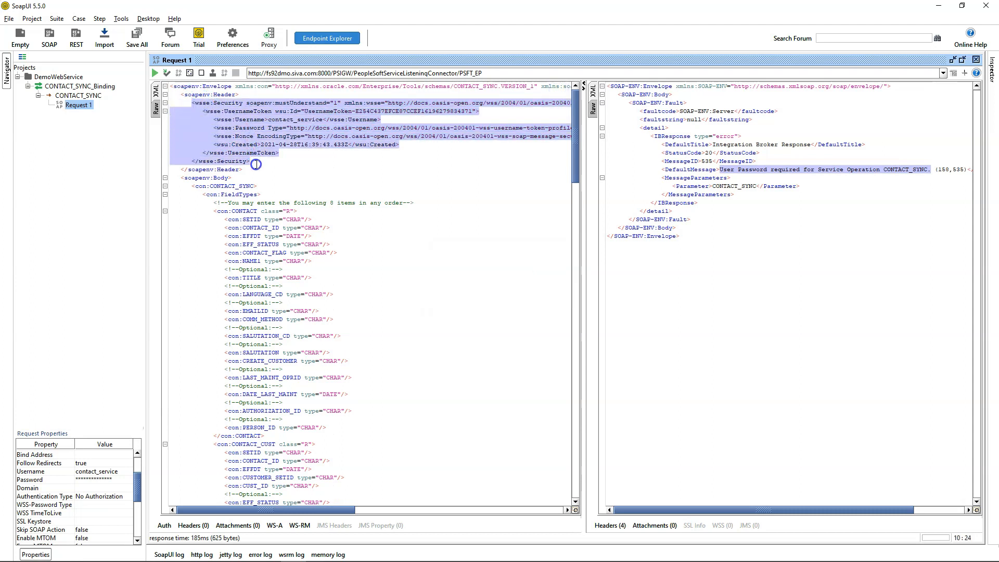
Step: Check the Username and Password elements in the security header, submit the CONTACT_SYNC request, and view the raw response
{"action": "left_click", "coordinate": [348, 158]}
{"action": "left_click", "coordinate": [294, 120]}
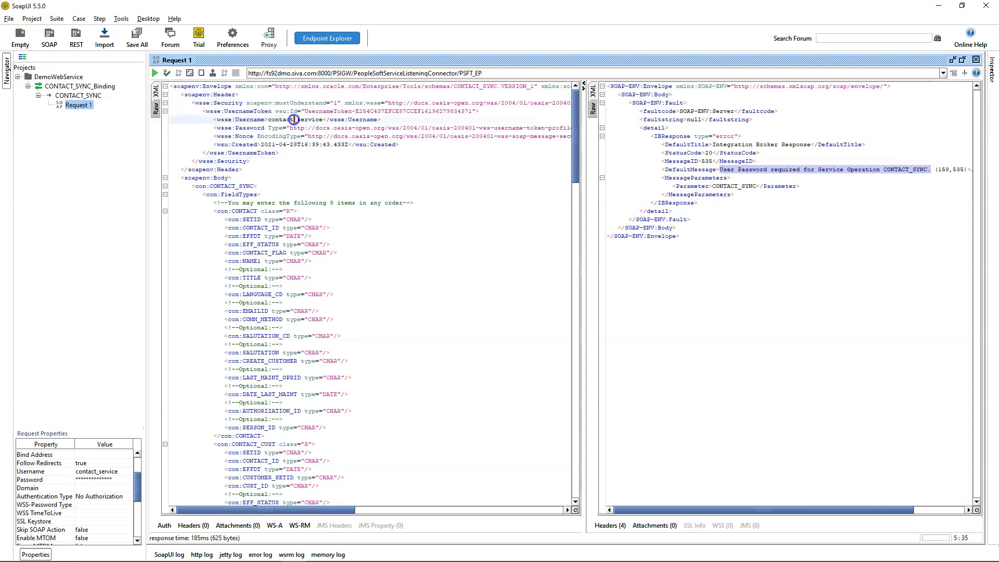
{"action": "double_click", "coordinate": [257, 128]}
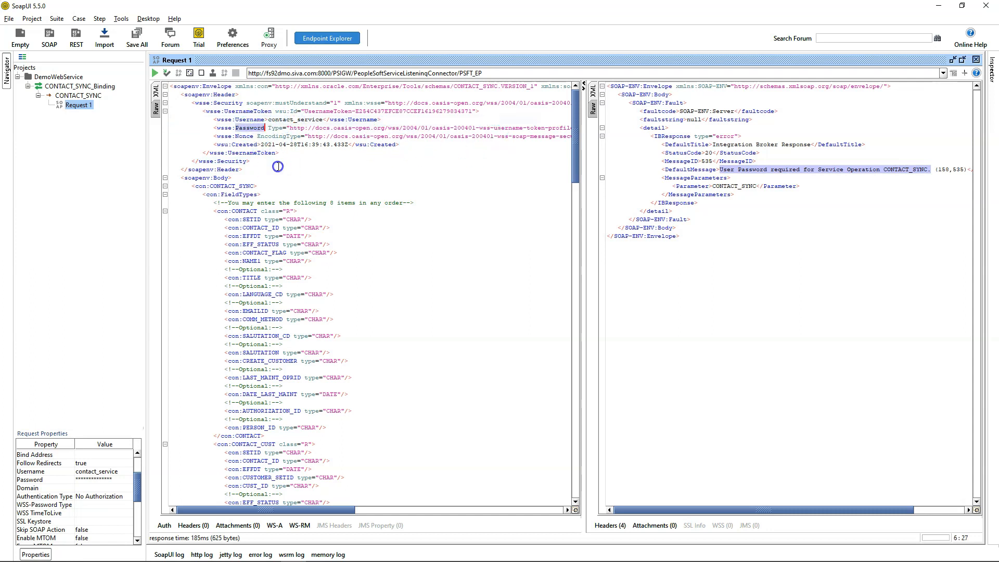
{"action": "left_click", "coordinate": [155, 72]}
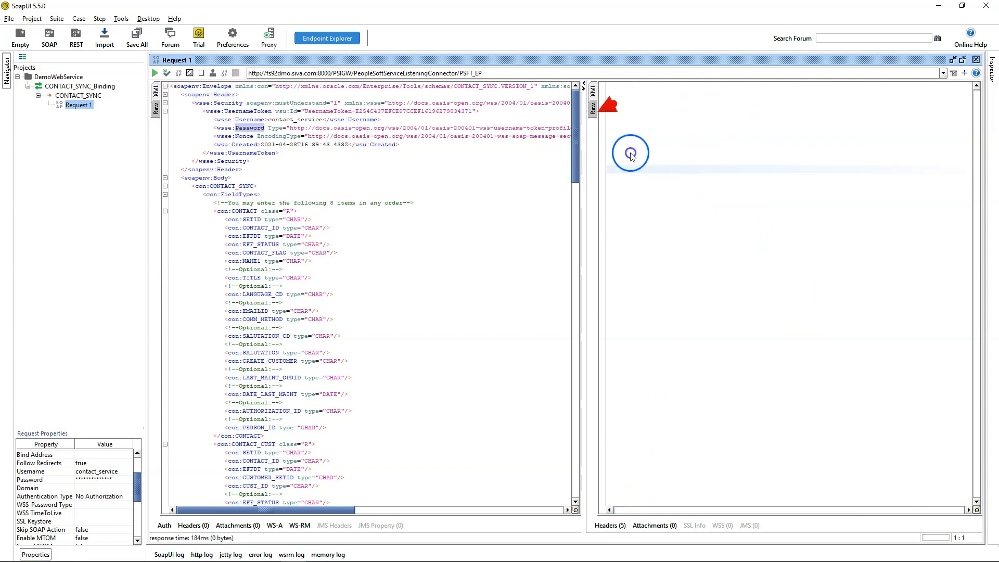
{"action": "left_click", "coordinate": [593, 108]}
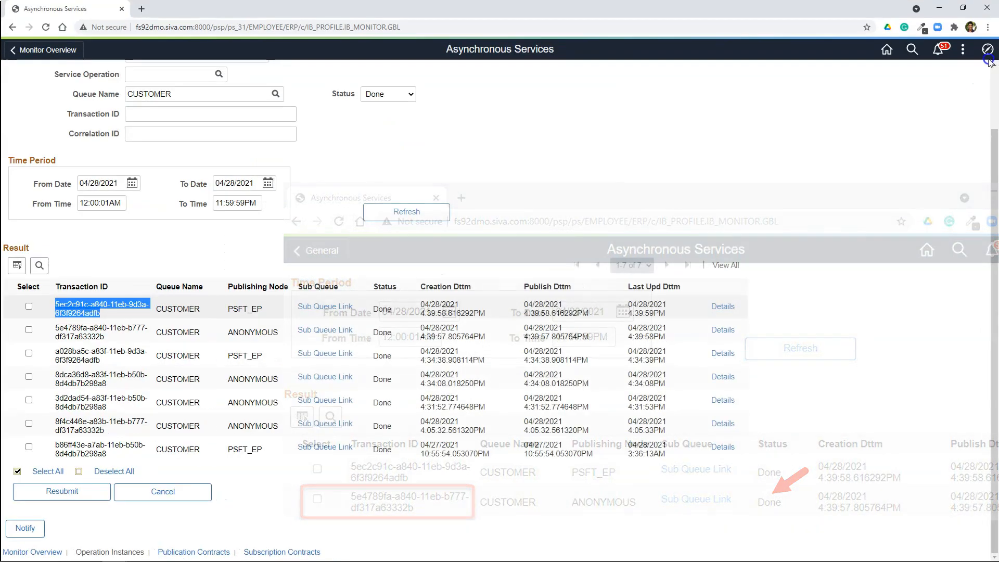
Step: Look up the submitted test contact on PeopleSoft's Contact Info page and compare its details with the CONTACT transaction in the SoapUI request
{"action": "left_click", "coordinate": [988, 49]}
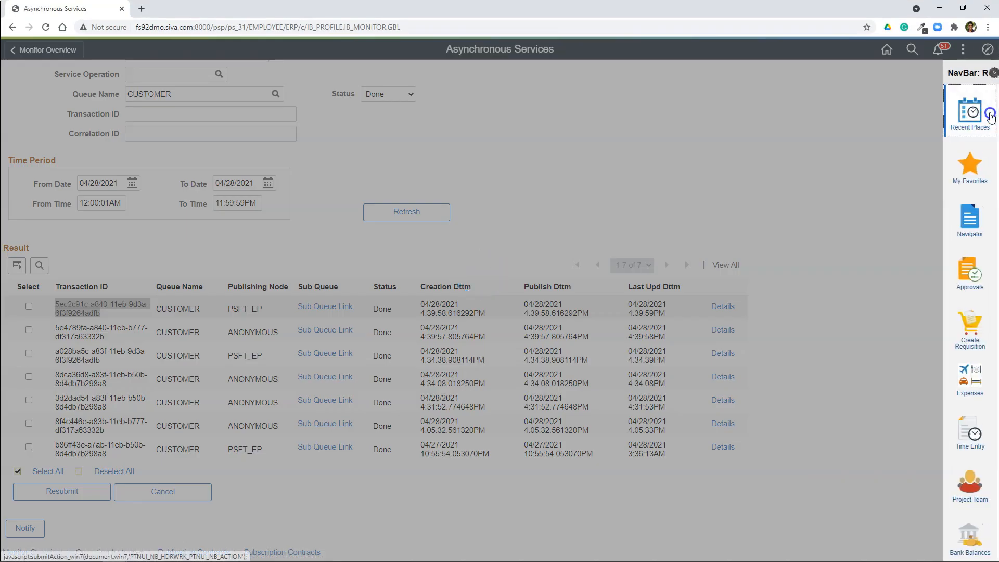
{"action": "left_click", "coordinate": [890, 105]}
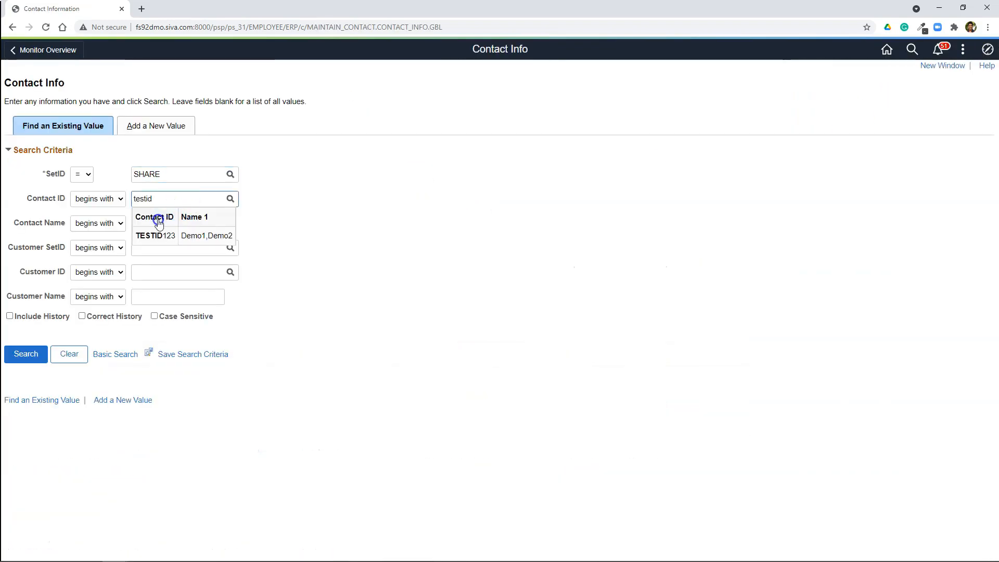
{"action": "left_click", "coordinate": [149, 238]}
{"action": "left_click", "coordinate": [22, 353]}
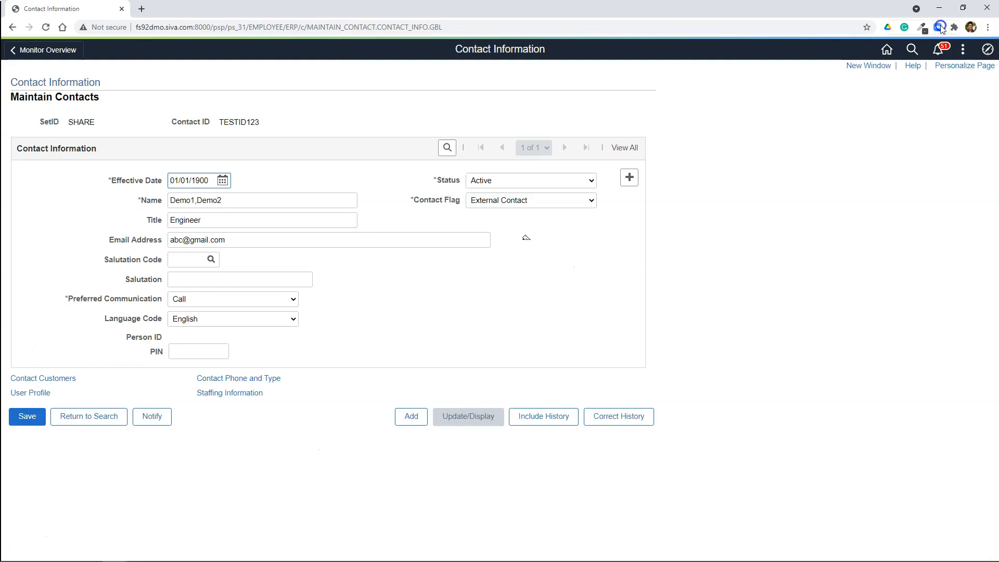
{"action": "left_click", "coordinate": [935, 8]}
{"action": "left_click_drag", "start_coordinate": [576, 152], "coordinate": [563, 451]}
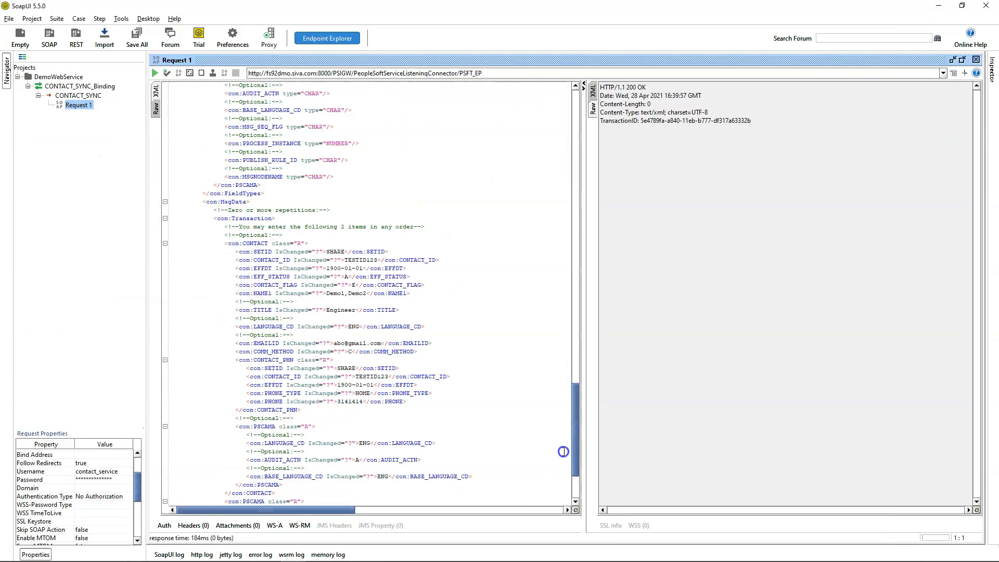